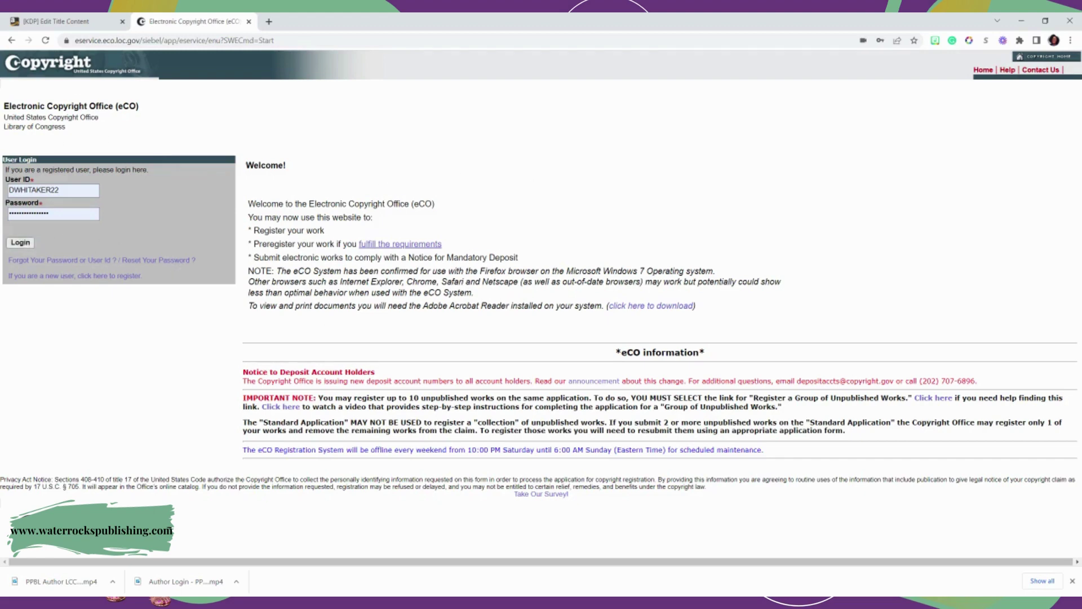
- Sign in to eCO and open the Register a Group of Unpublished Works link from the home page
click(23, 244)
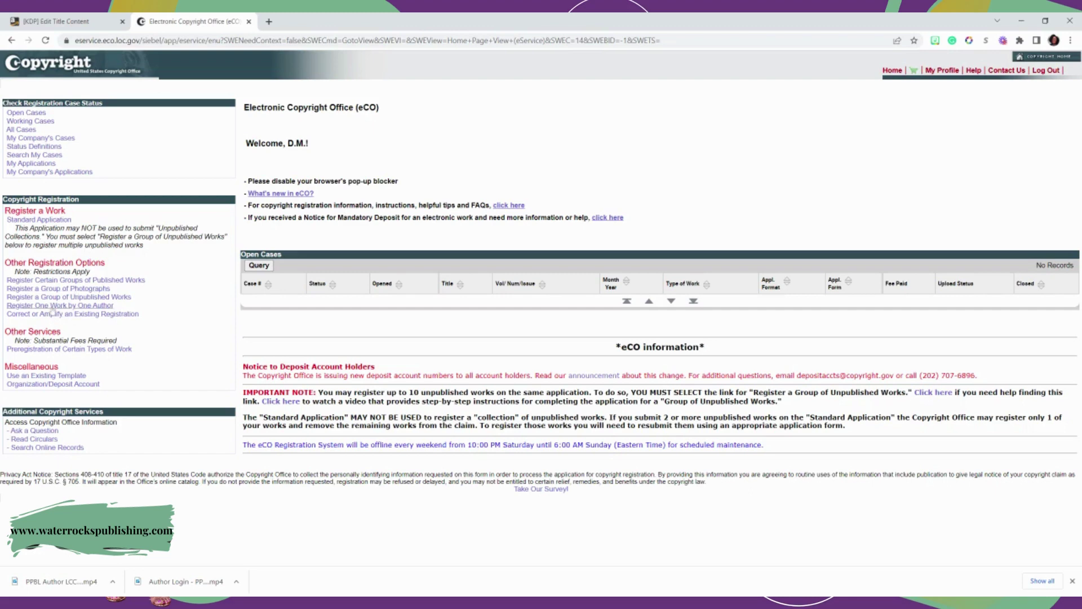
click(120, 297)
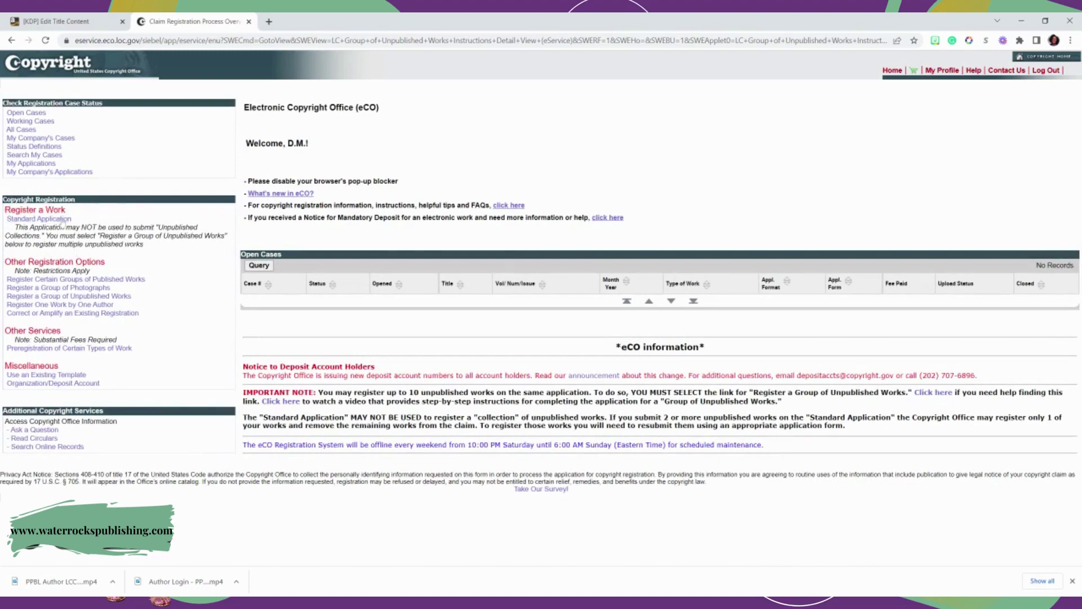
- Choose the Standard Application link under Register a Work instead
click(60, 220)
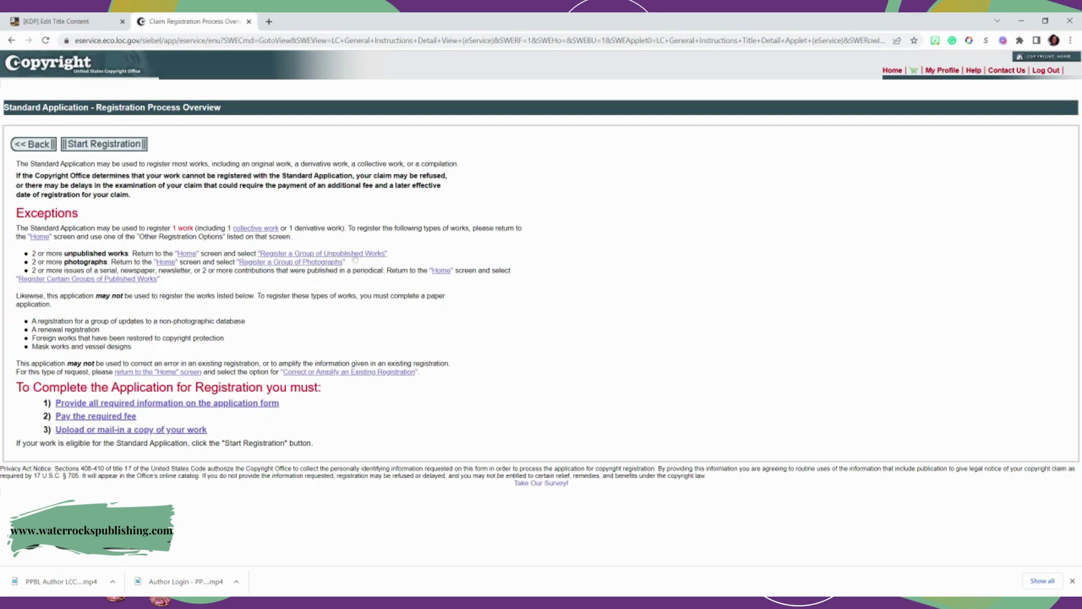
- Start the registration with Literary Work as the type of work, confirmed, and continue
click(108, 144)
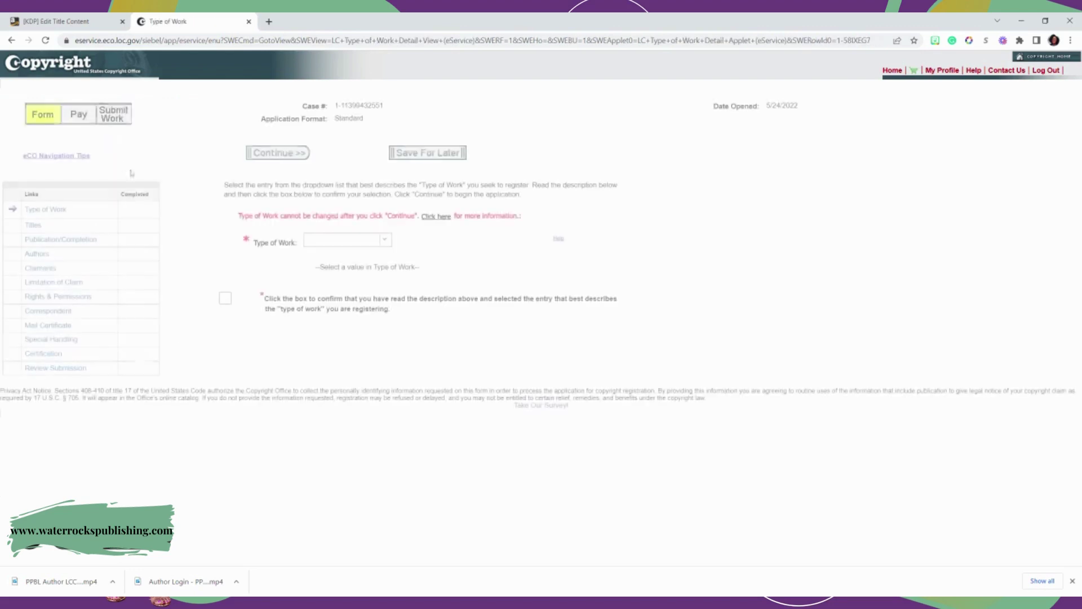
click(386, 240)
click(363, 254)
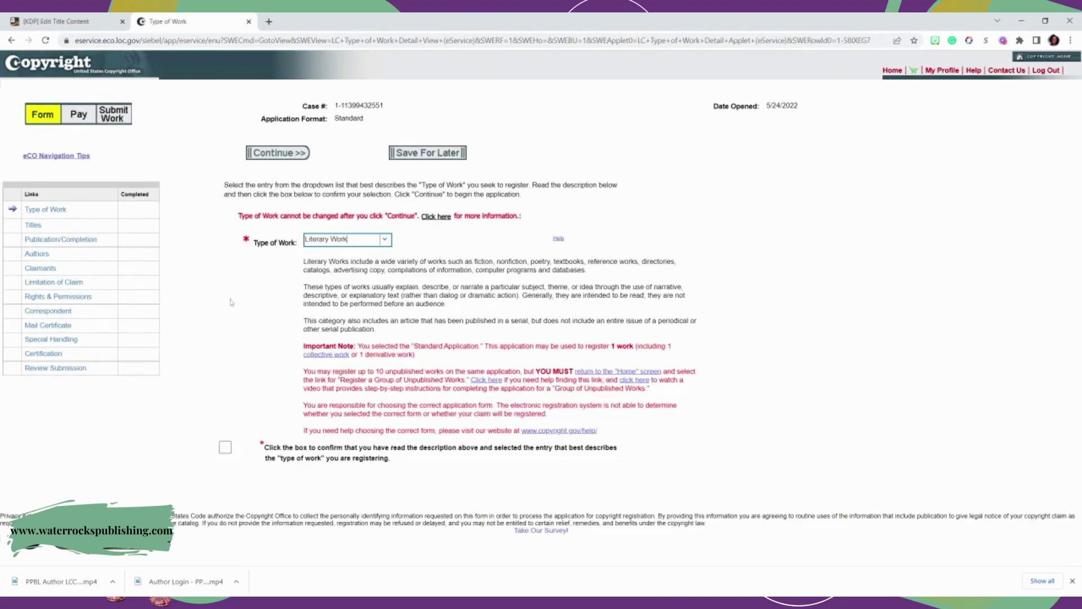
click(225, 448)
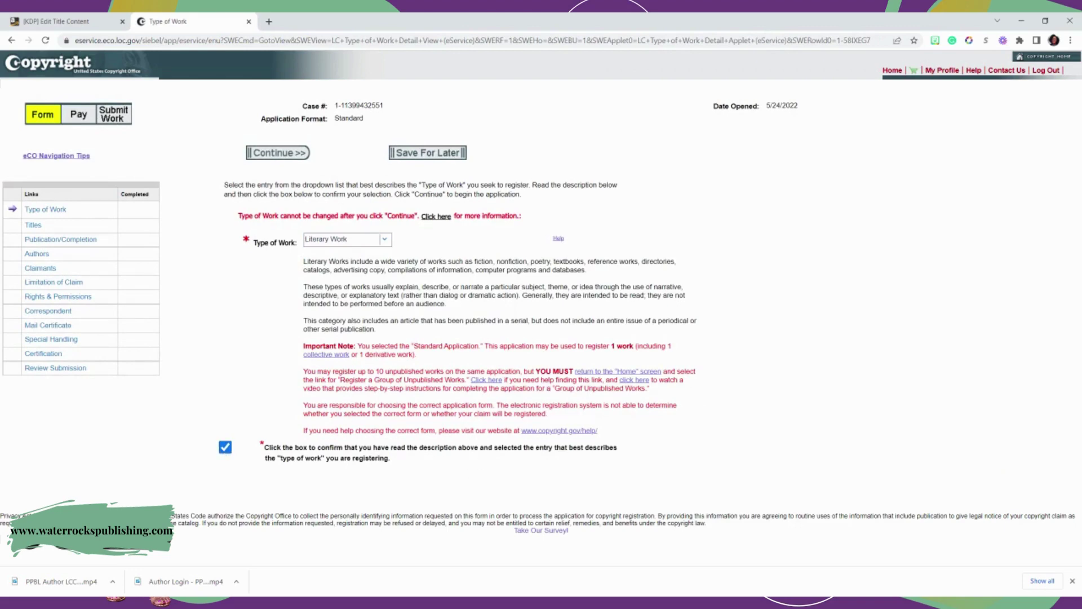
click(291, 157)
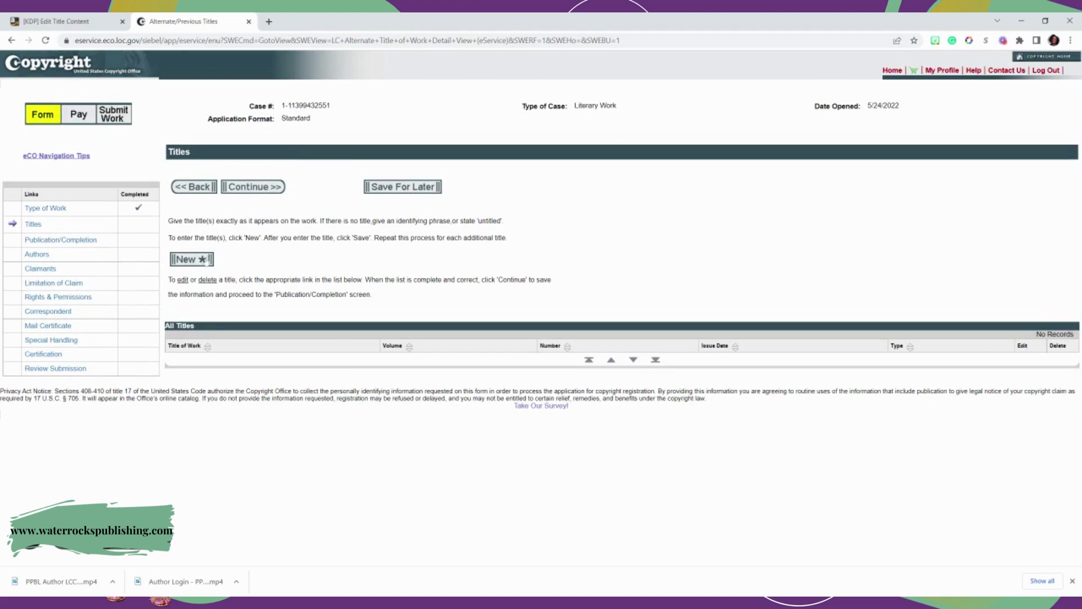
- Add 'Testing Mommy Experience' as the title of work being registered, save it, and continue
click(203, 260)
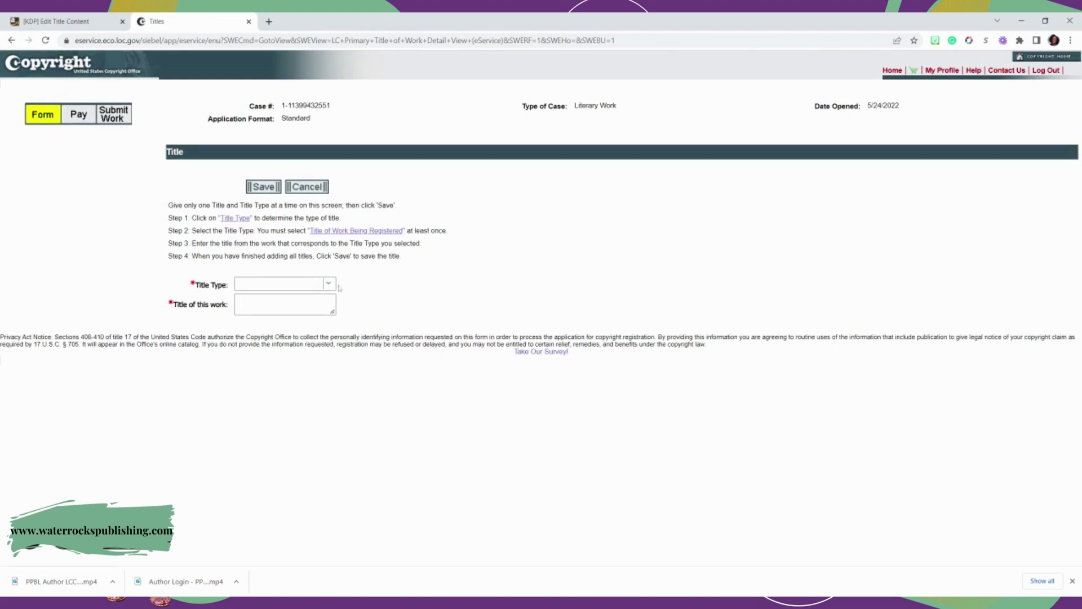
click(279, 284)
click(328, 285)
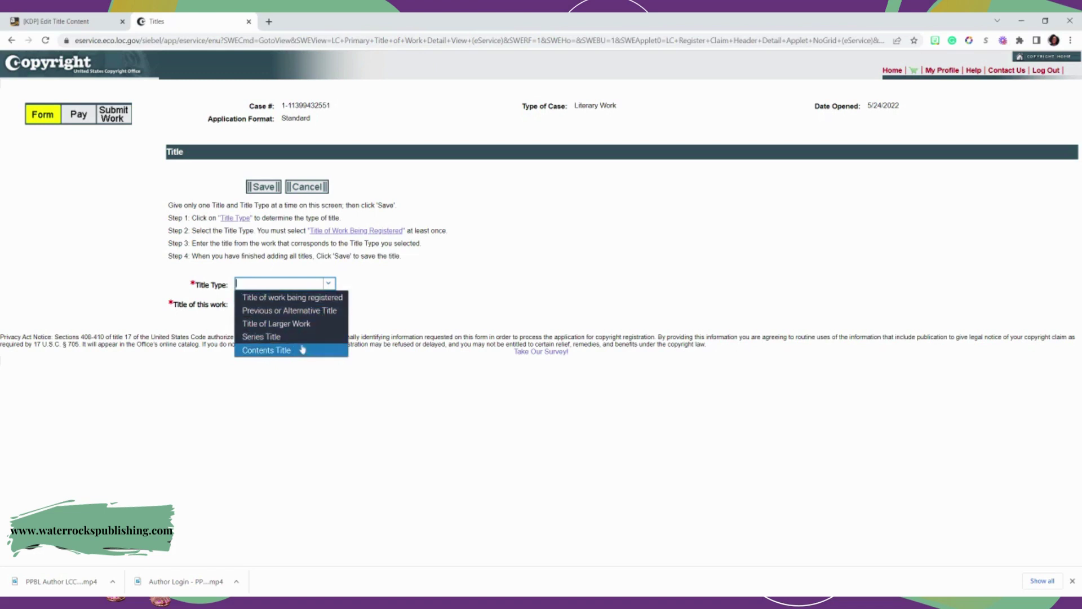
click(322, 303)
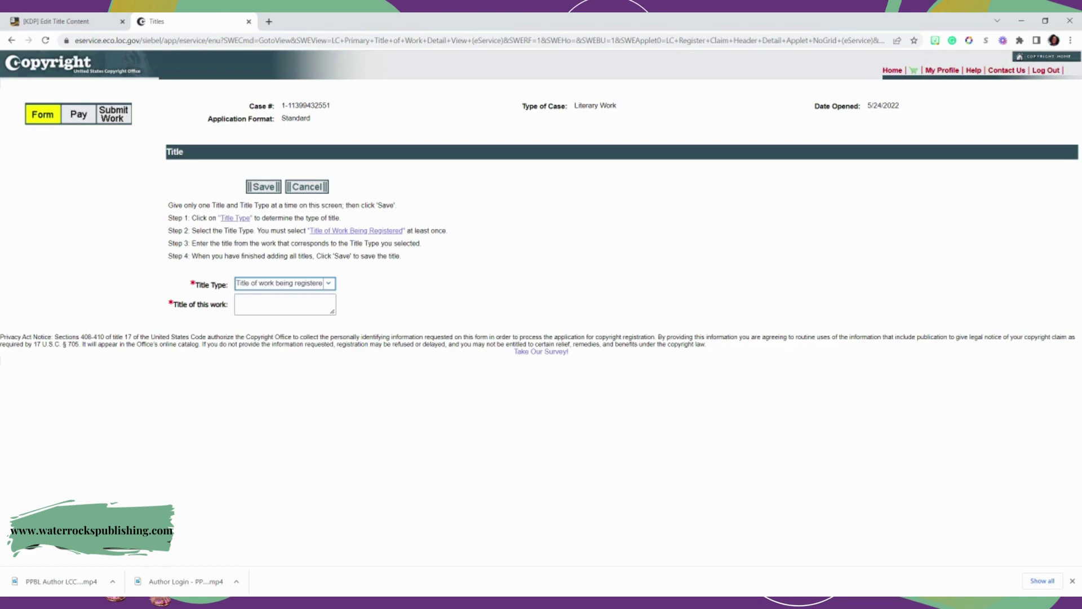
click(323, 304)
text(Testing Mommy Experience)
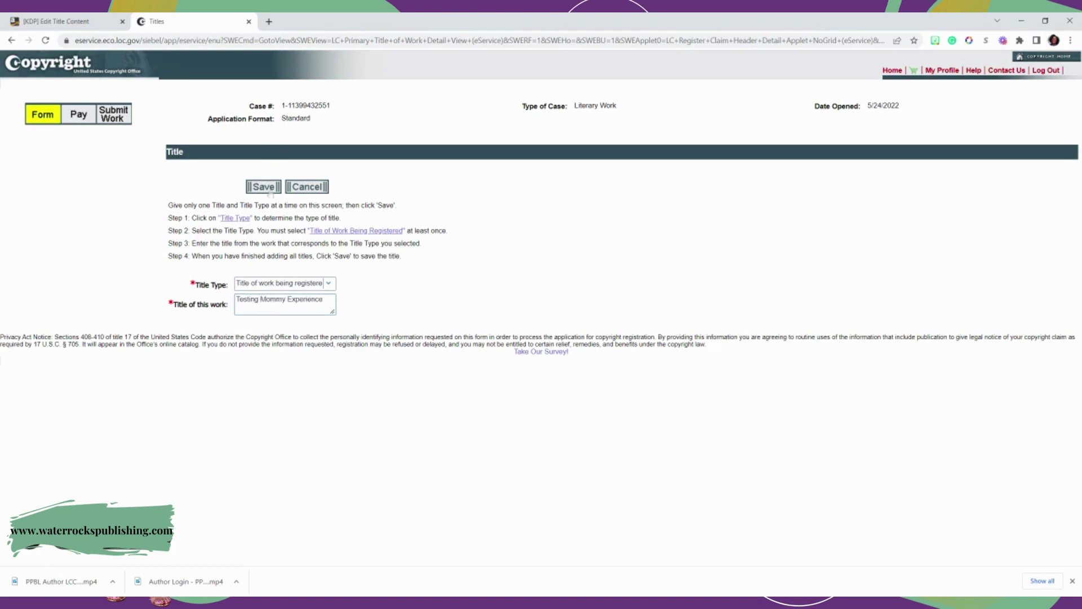
click(263, 186)
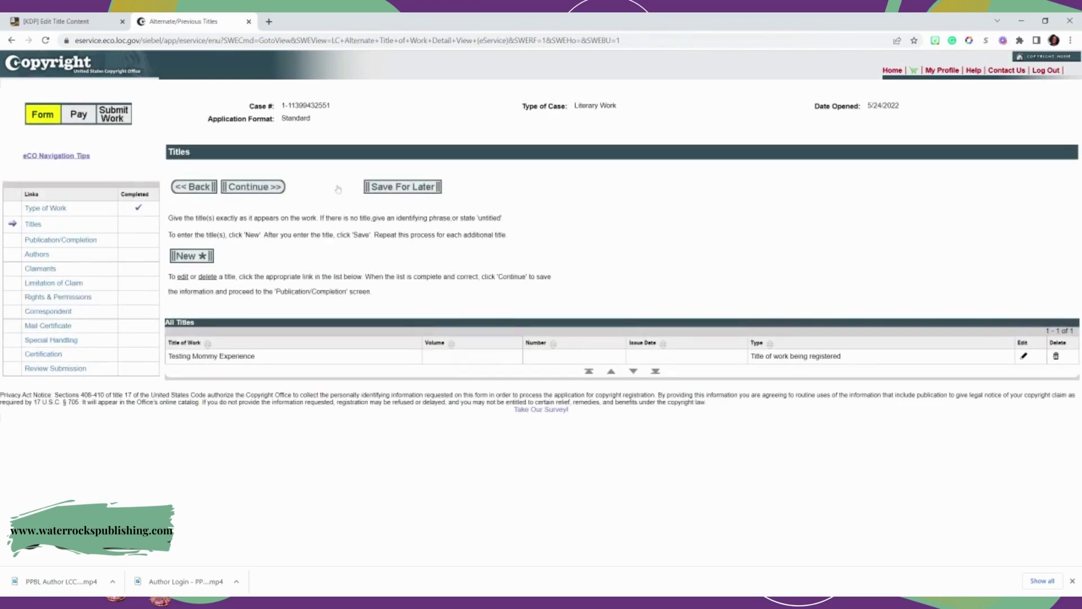
click(276, 186)
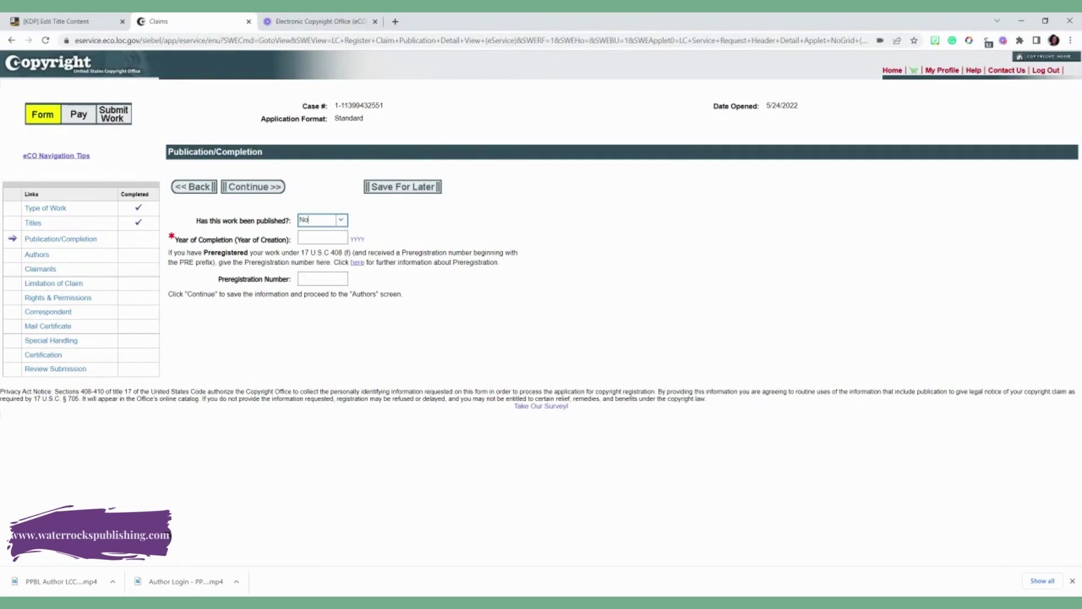
- Mark the work unpublished with 2022 as year of completion and continue to Authors
click(341, 221)
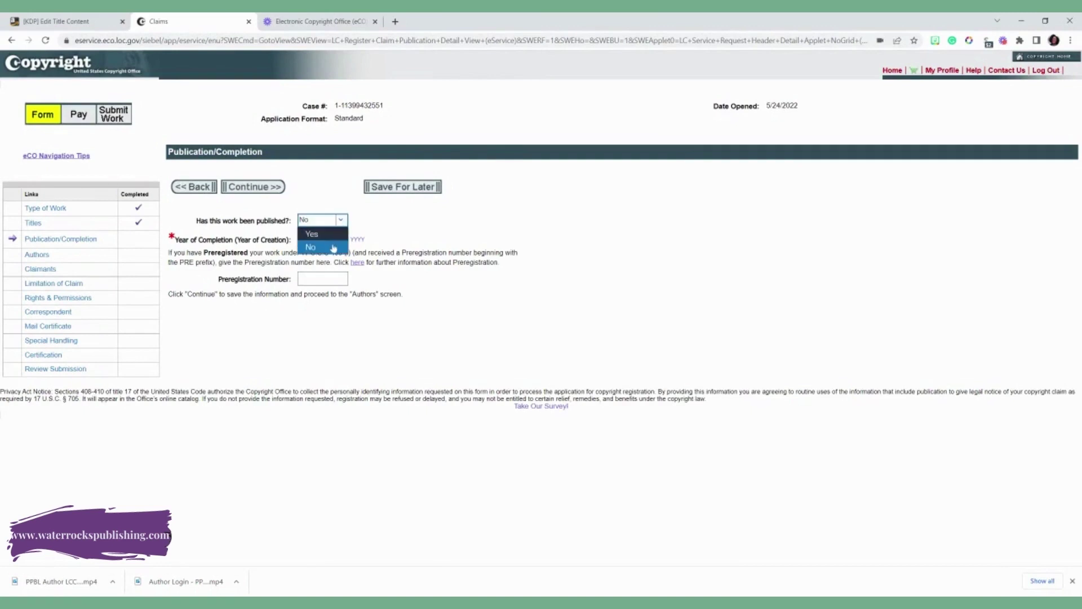
click(333, 248)
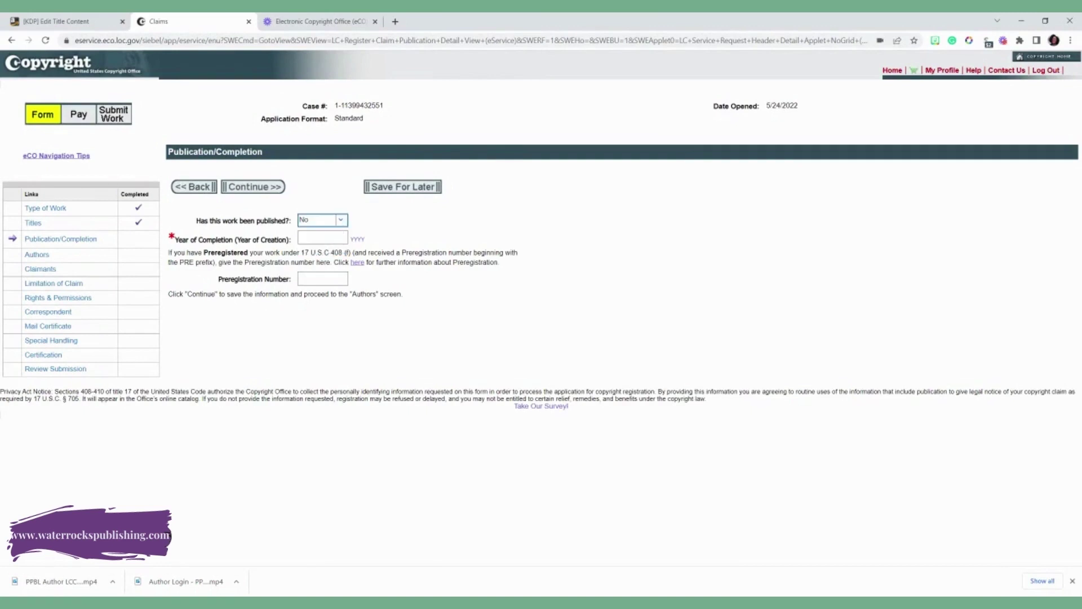
click(323, 237)
text(2022)
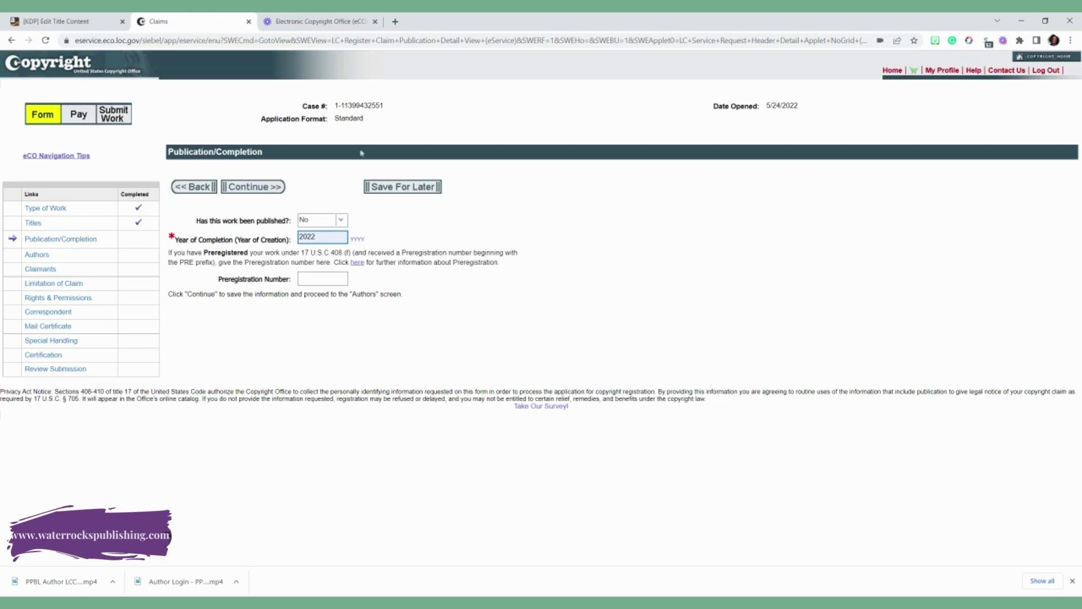
click(239, 189)
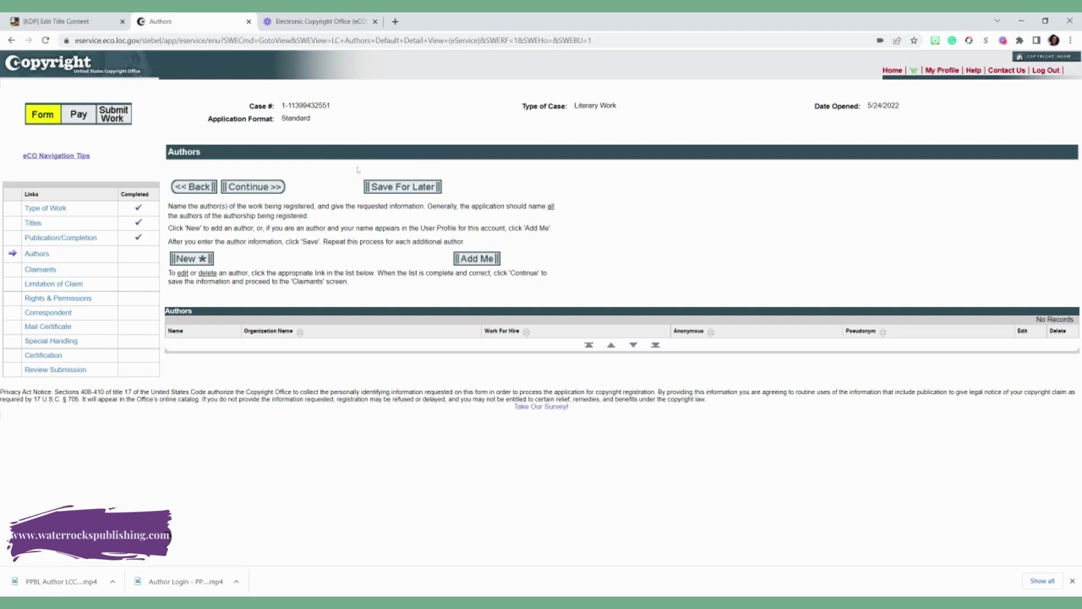
- Add a new author with the organization name cleared, credited with creating the text
click(201, 258)
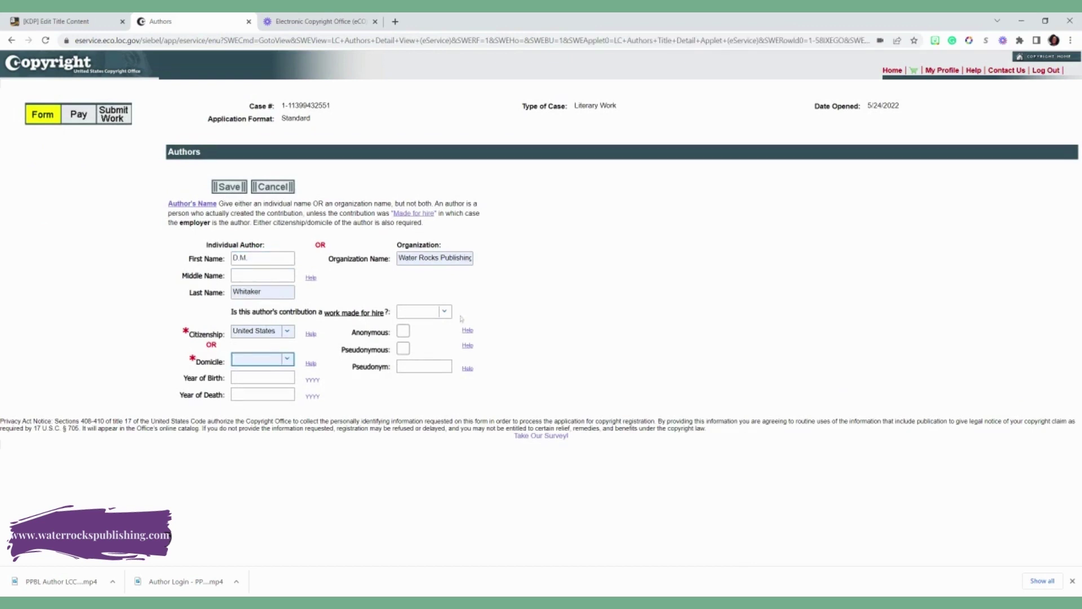
click(435, 258)
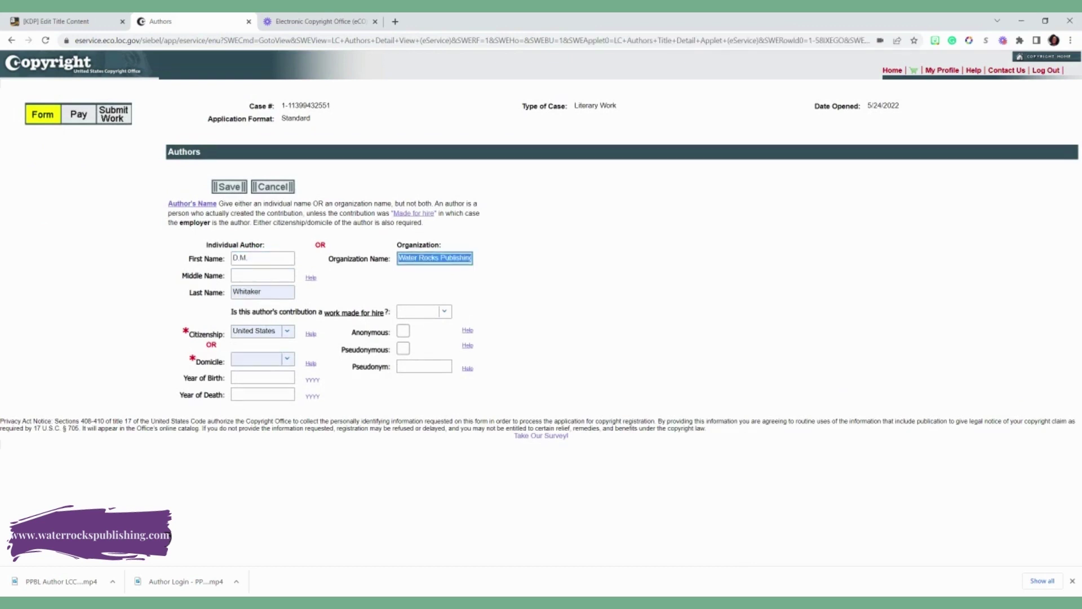
key(BackSpace)
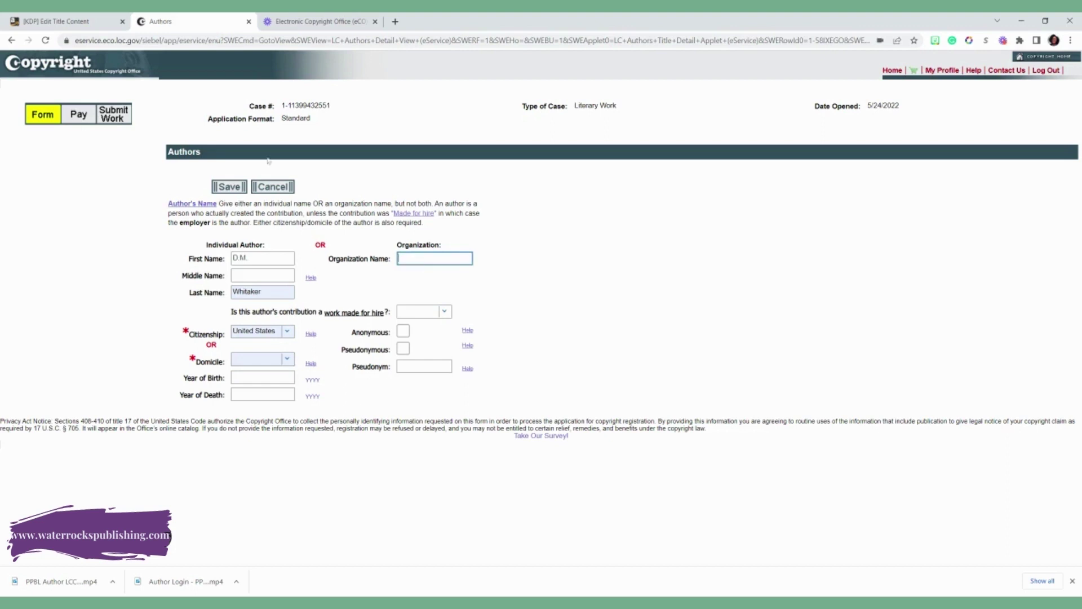
click(233, 190)
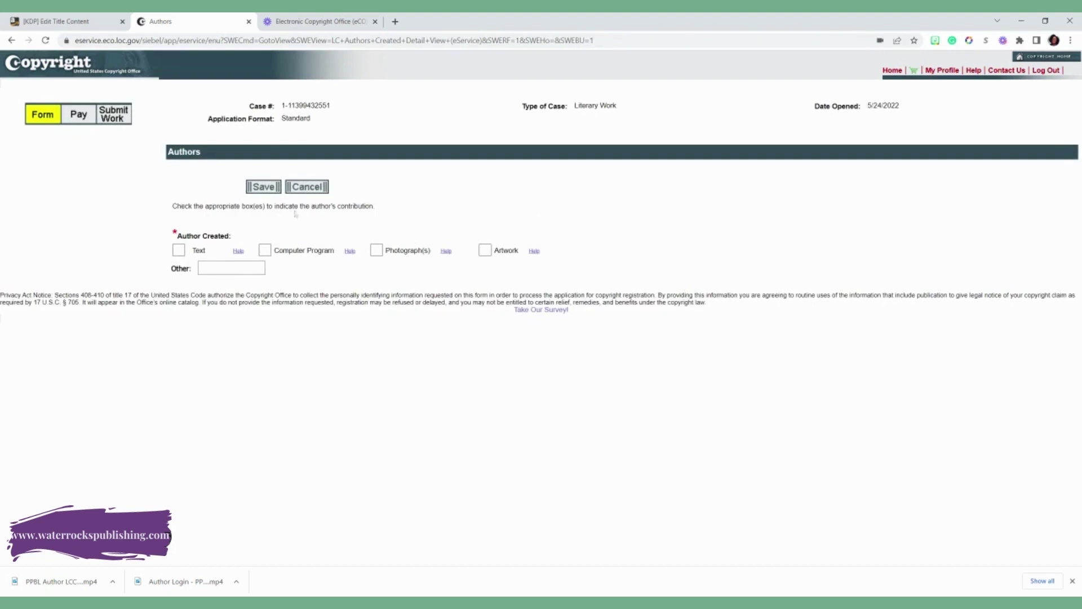
click(179, 250)
click(263, 186)
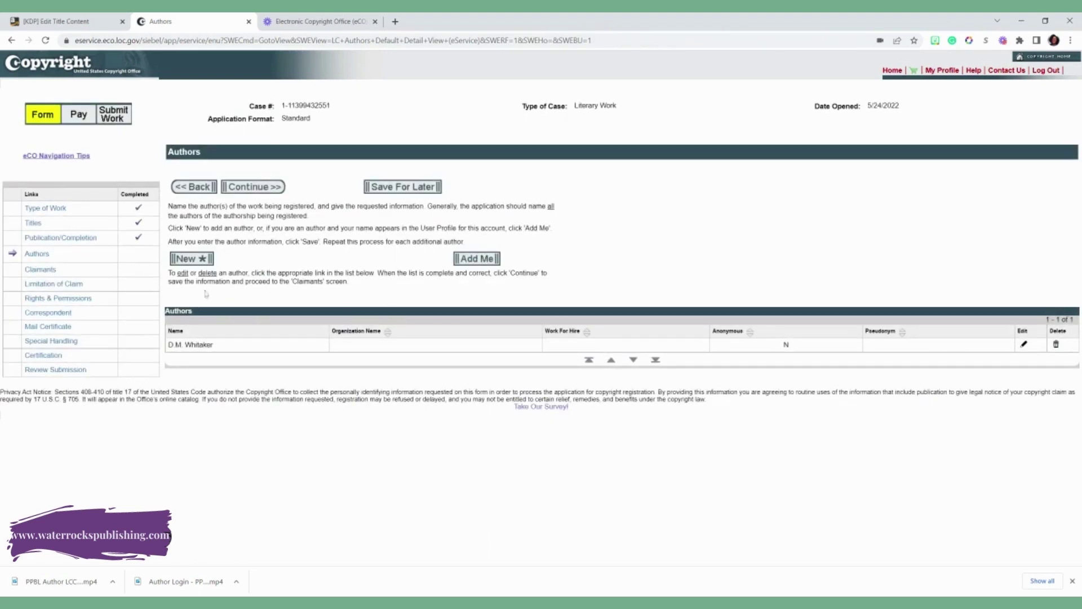
- Go to Claimants and add a new claimant autofilled from saved details
click(268, 188)
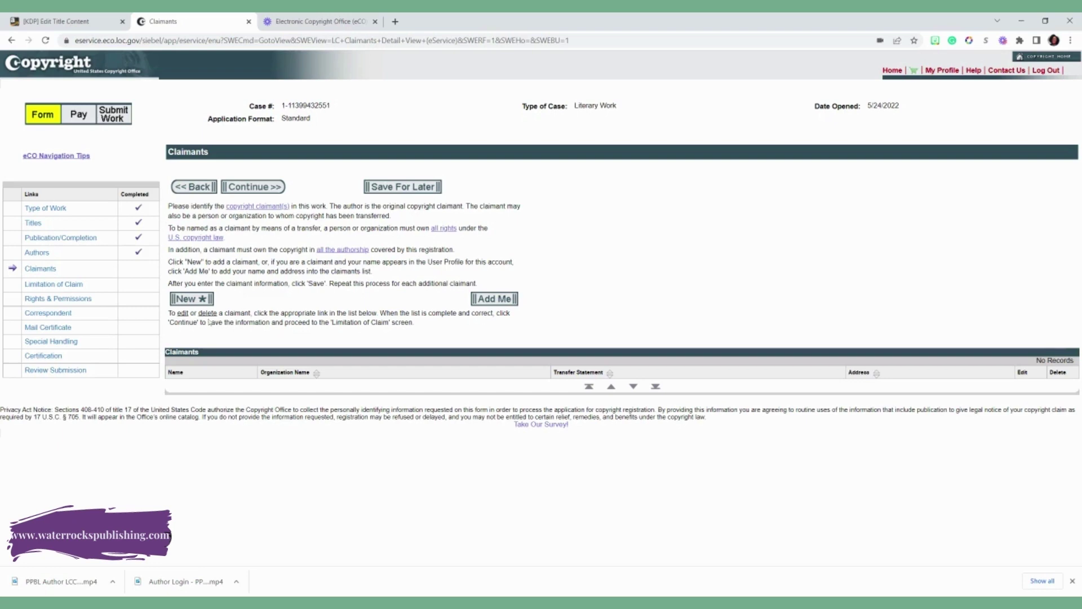
click(193, 299)
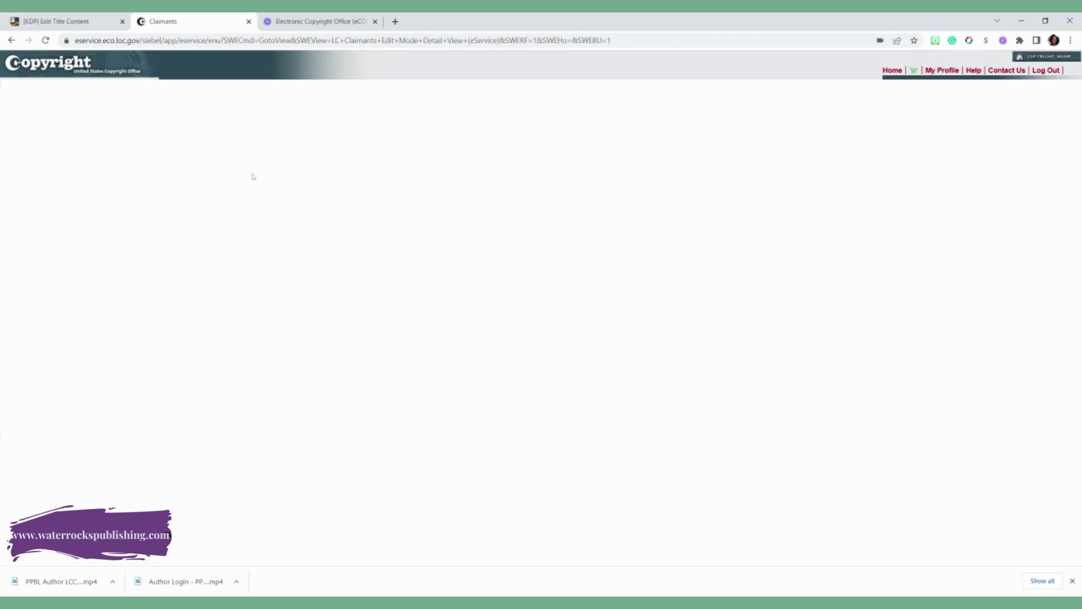
click(299, 242)
key(Down)
key(Return)
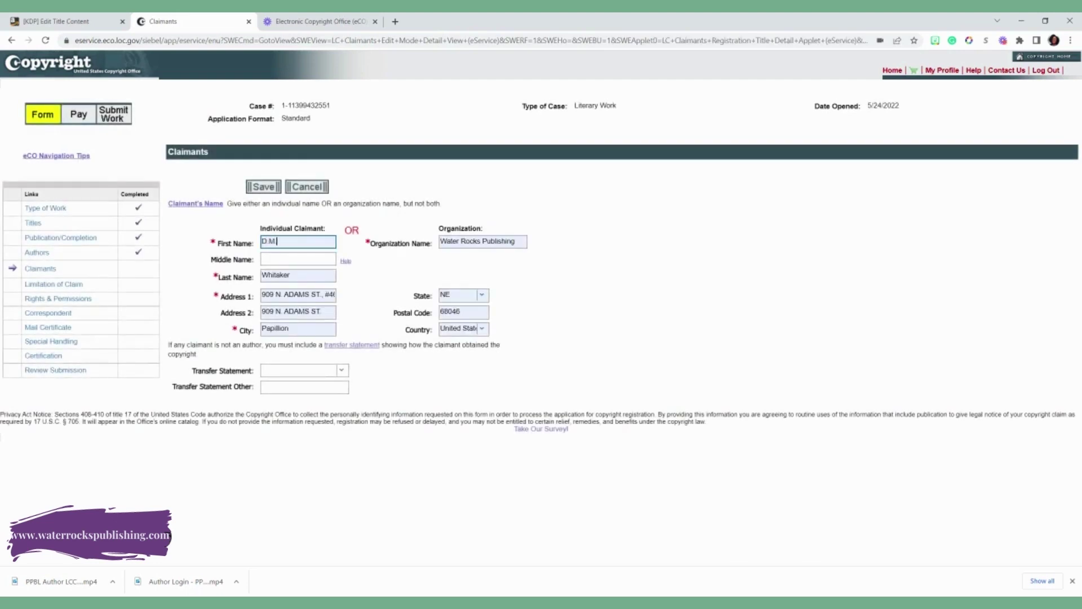
- Split the claimant's address: street in Address 1, suite and unit number in Address 2
double_click(269, 294)
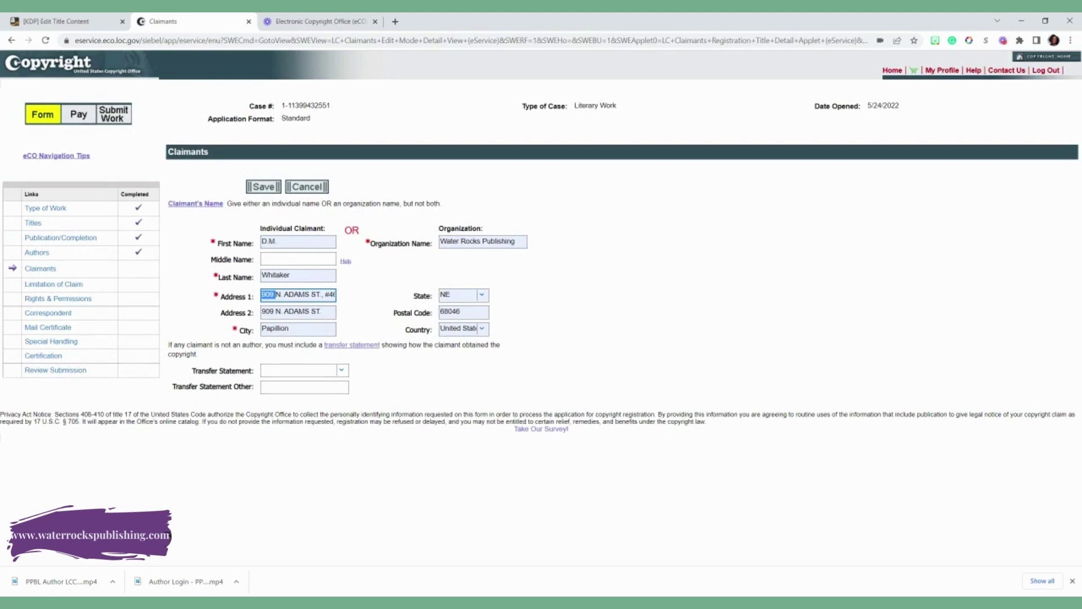
triple_click(301, 296)
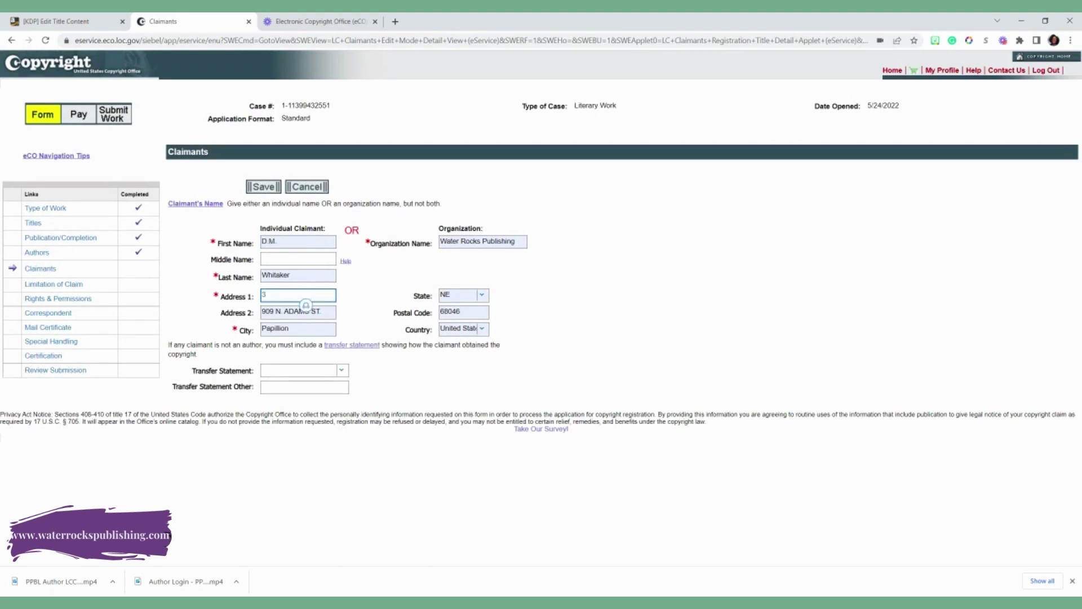
key(Tab)
key(BackSpace)
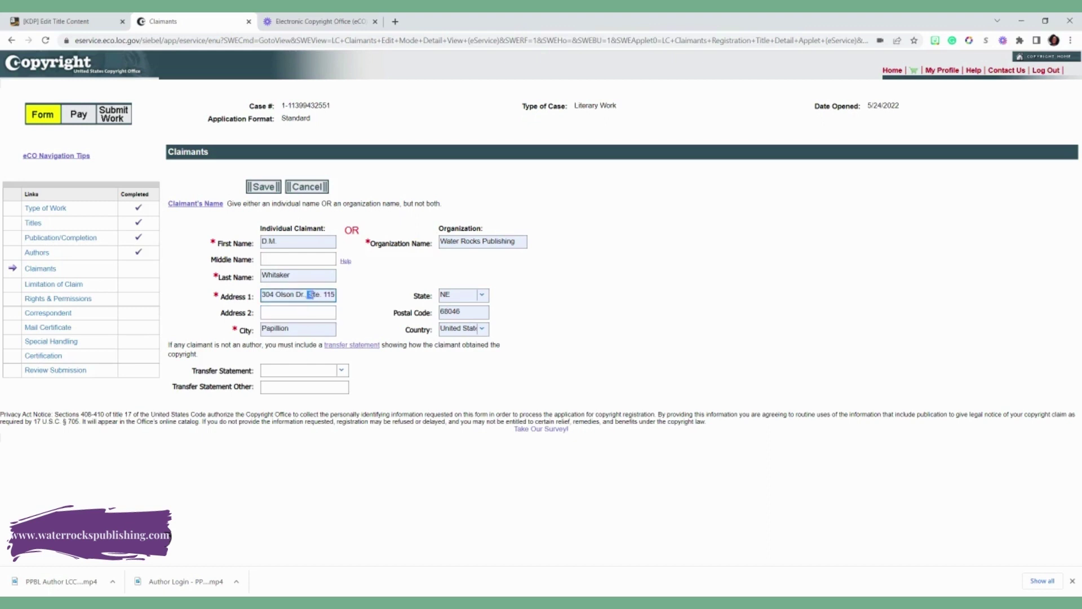
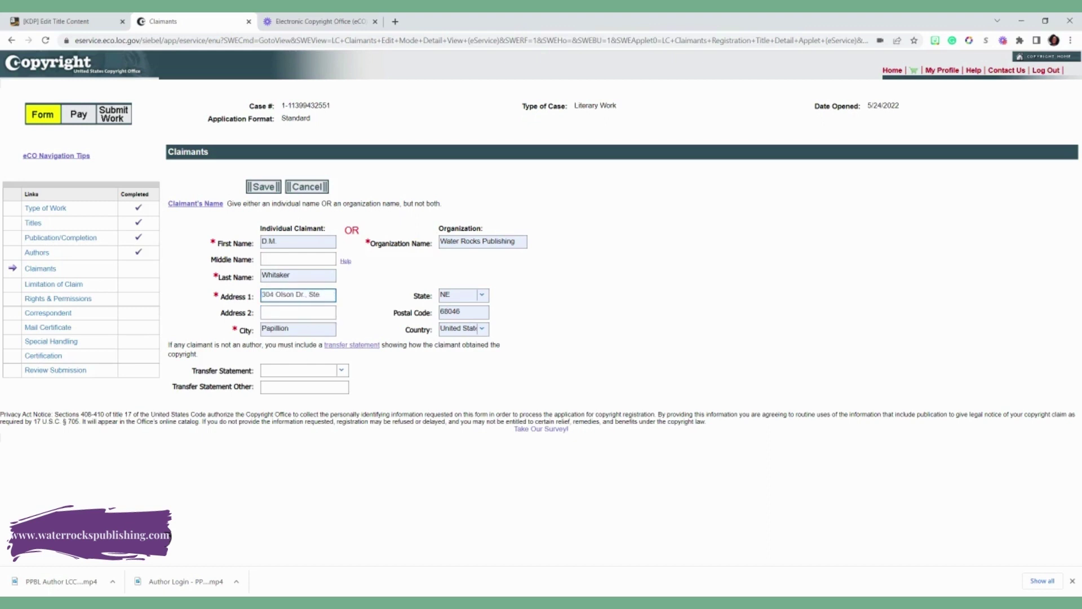
click(297, 312)
- Remove the claimant's organization name and save the claimant entry
triple_click(483, 242)
key(BackSpace)
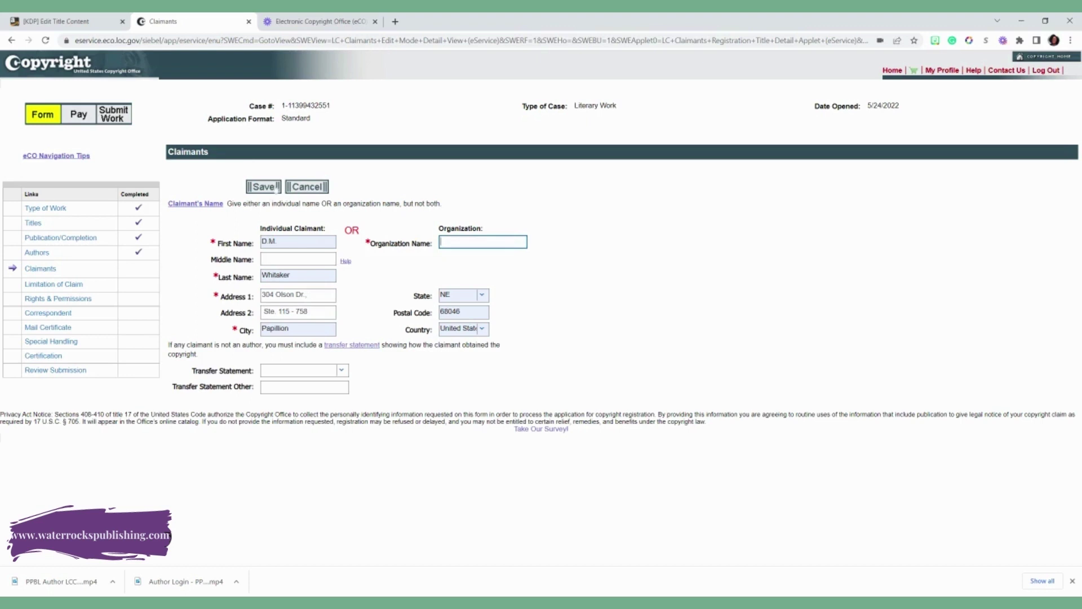
click(276, 187)
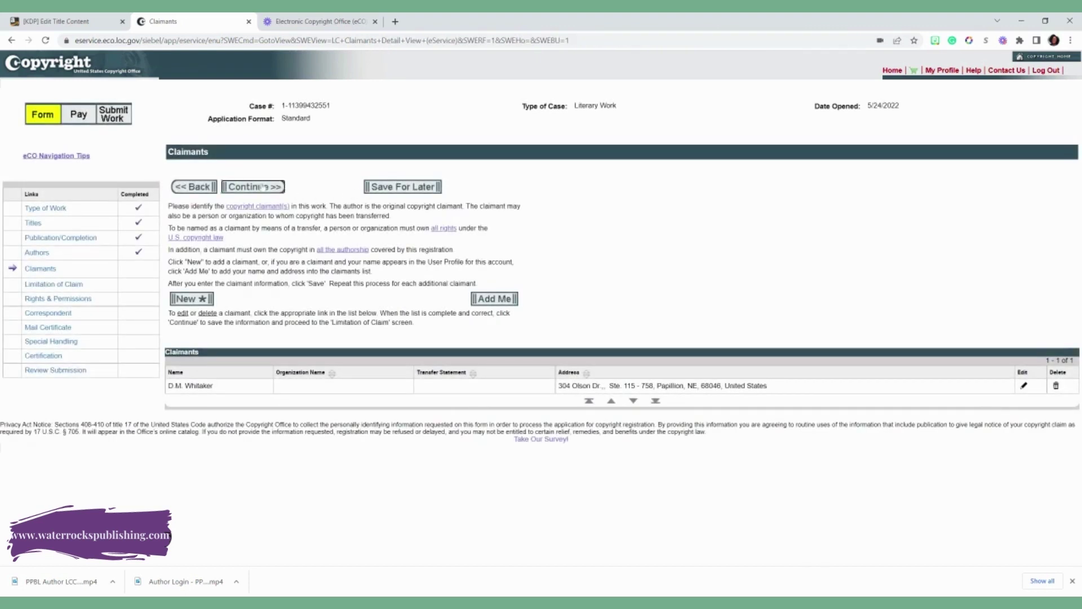
- Continue past Claimants and Limitation of Claim without claiming any prior material
click(263, 187)
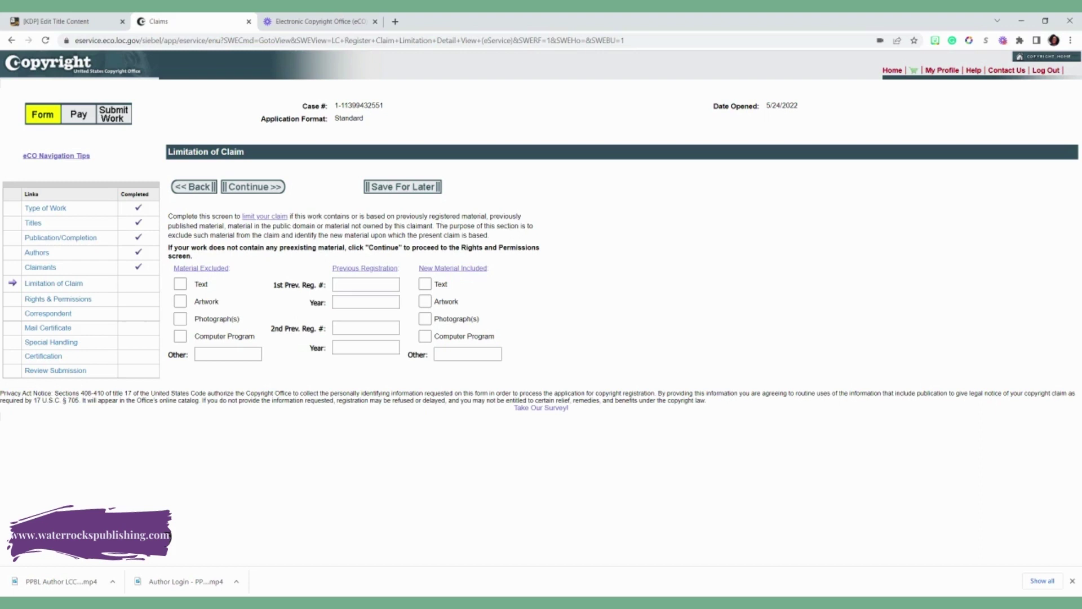
click(277, 192)
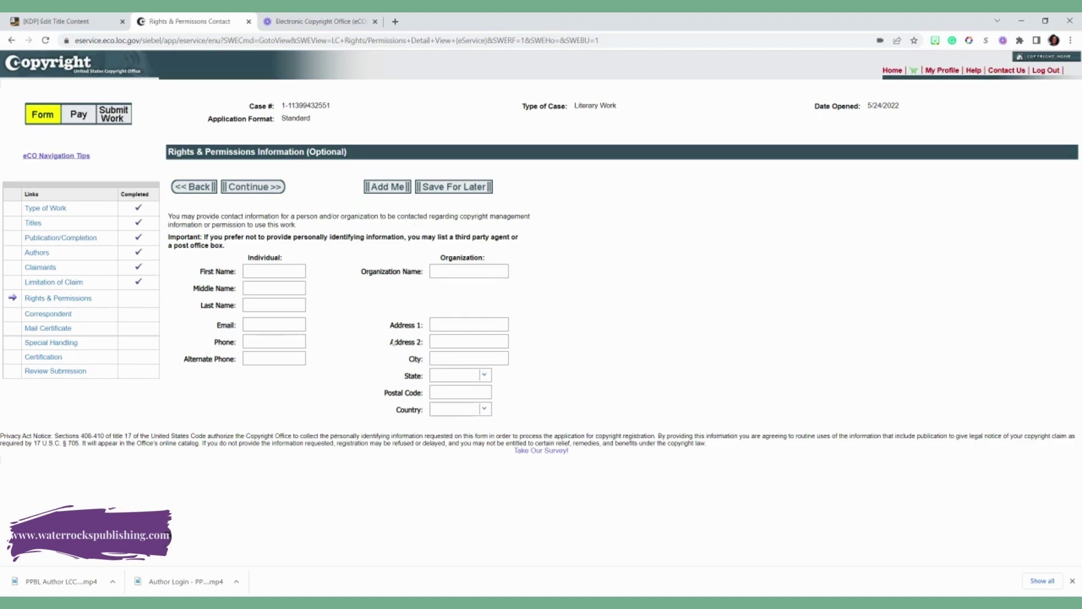
- Autofill the Rights & Permissions contact from saved details and replace the phone number
click(274, 271)
click(468, 270)
click(423, 290)
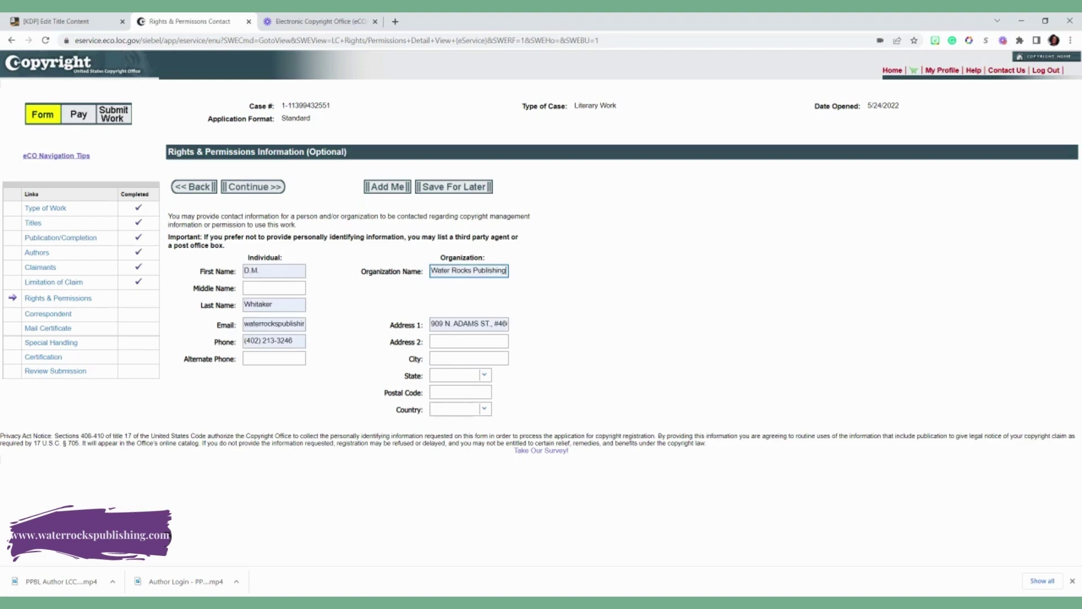
click(274, 340)
key(ctrl+a)
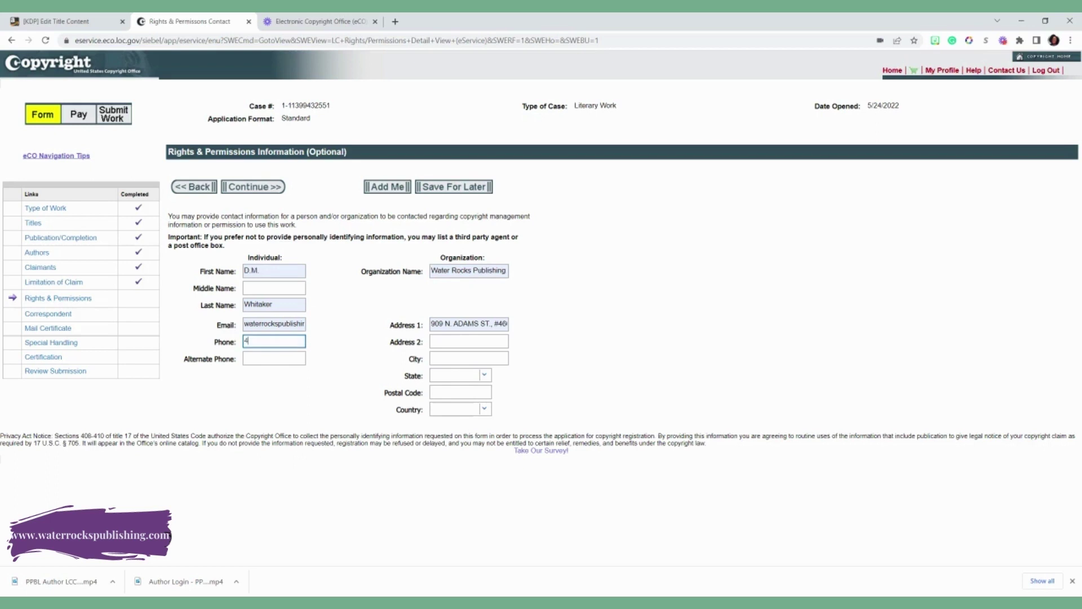
- Replace Address 1 with the street-and-suite address, autofill the remaining fields, and continue
click(469, 324)
key(ctrl+a)
key(BackSpace)
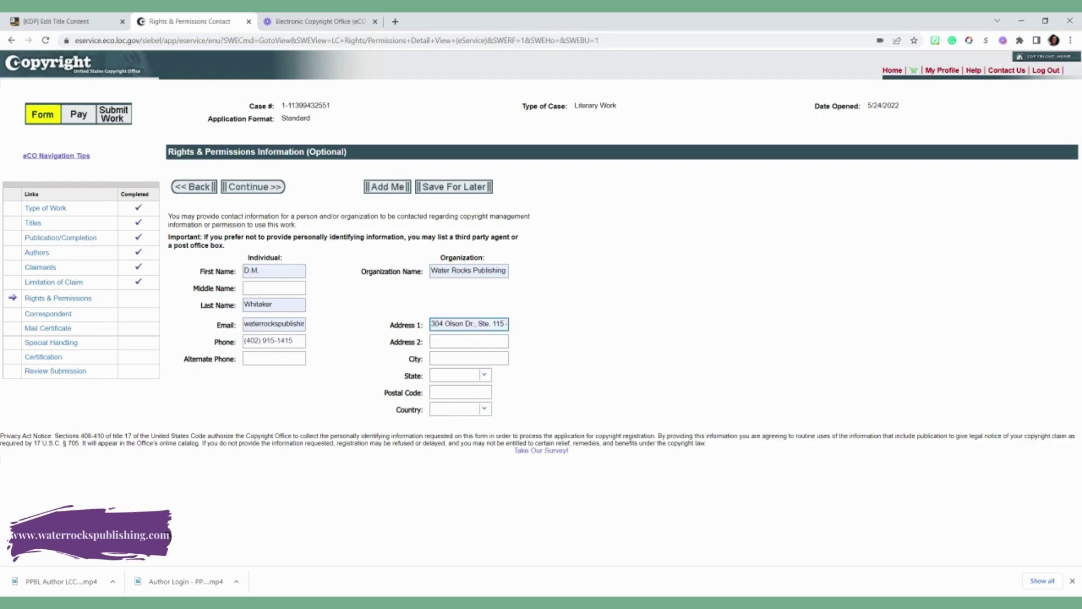
click(469, 358)
click(469, 377)
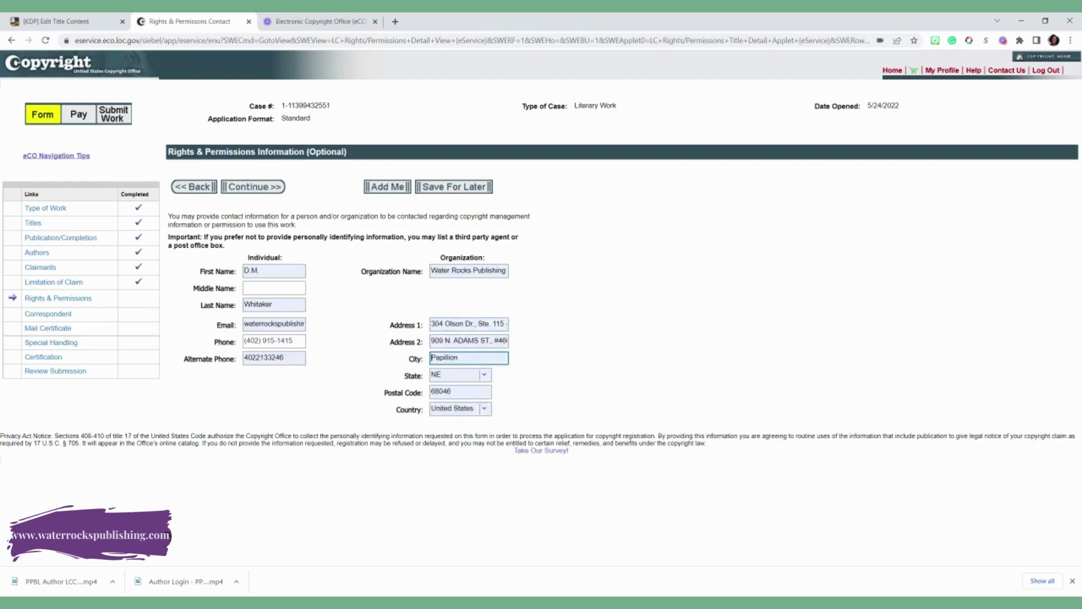
click(265, 190)
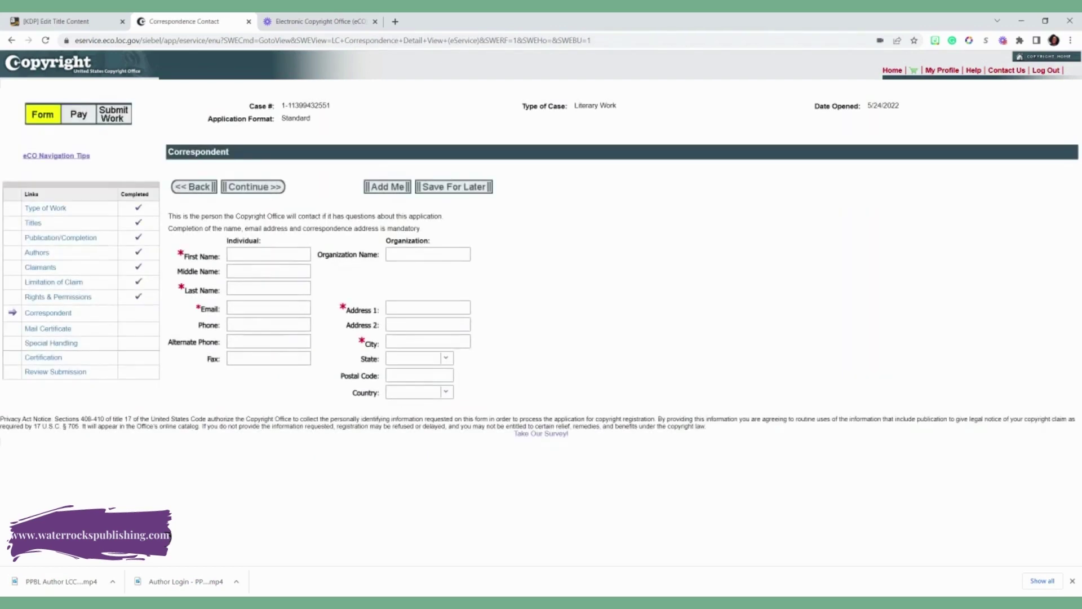
- Autofill the Correspondent form from saved details and continue
click(268, 254)
click(268, 276)
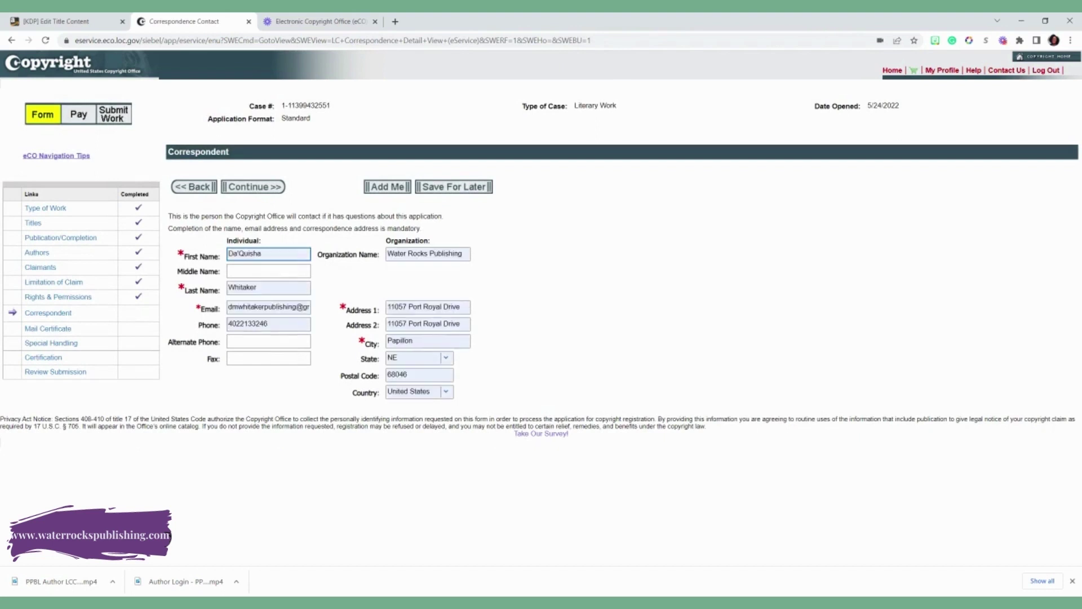
click(271, 189)
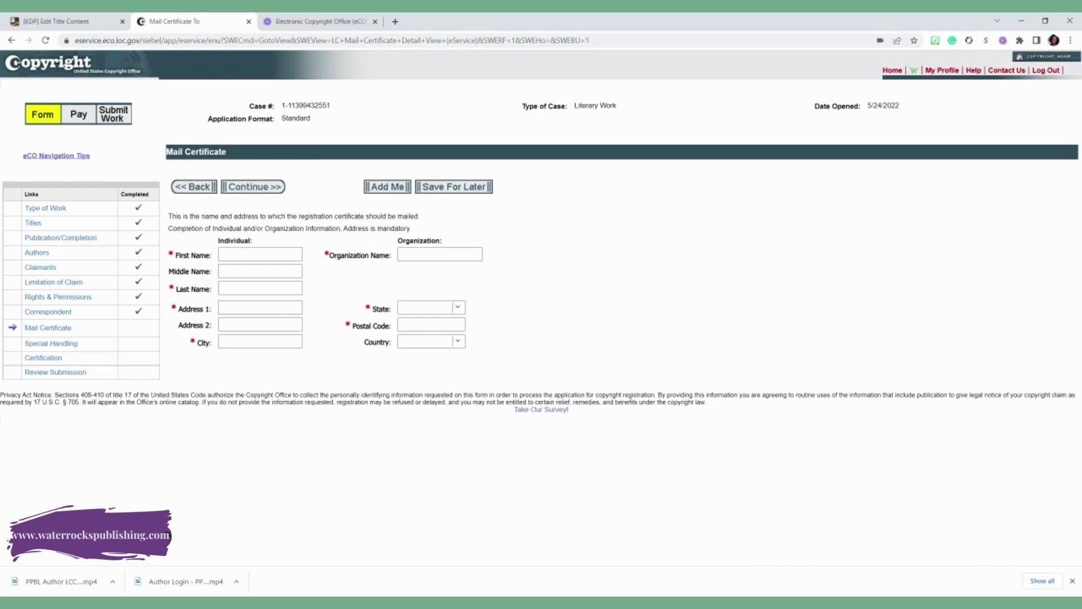
- Fill the Mail Certificate recipient from a saved address profile and continue to Special Handling
click(260, 254)
key(Down)
key(Down)
key(Down)
key(Down)
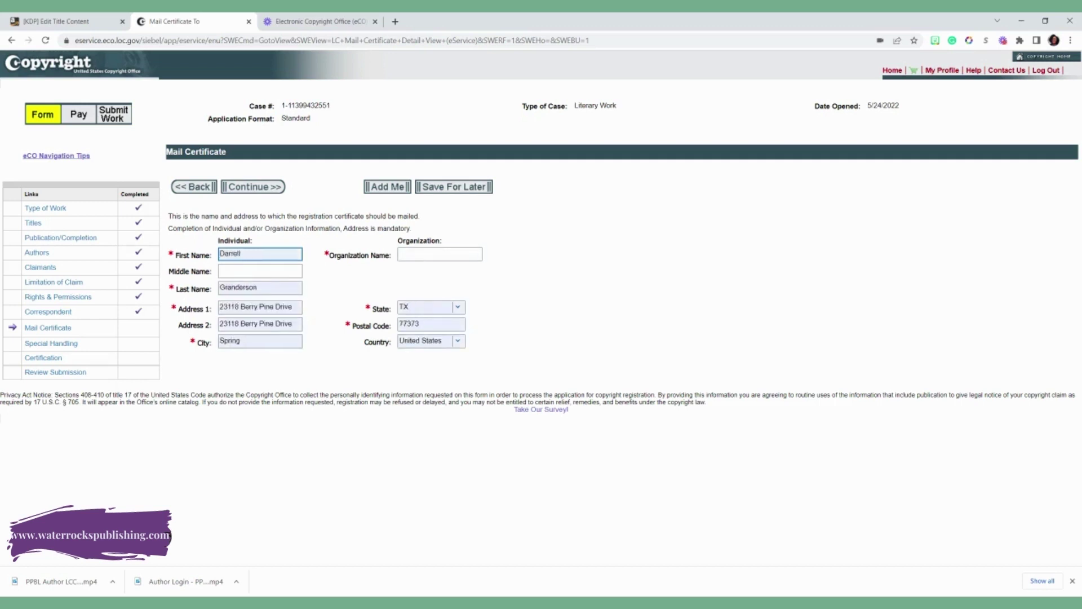
key(Down)
key(Down)
key(Down)
key(Down)
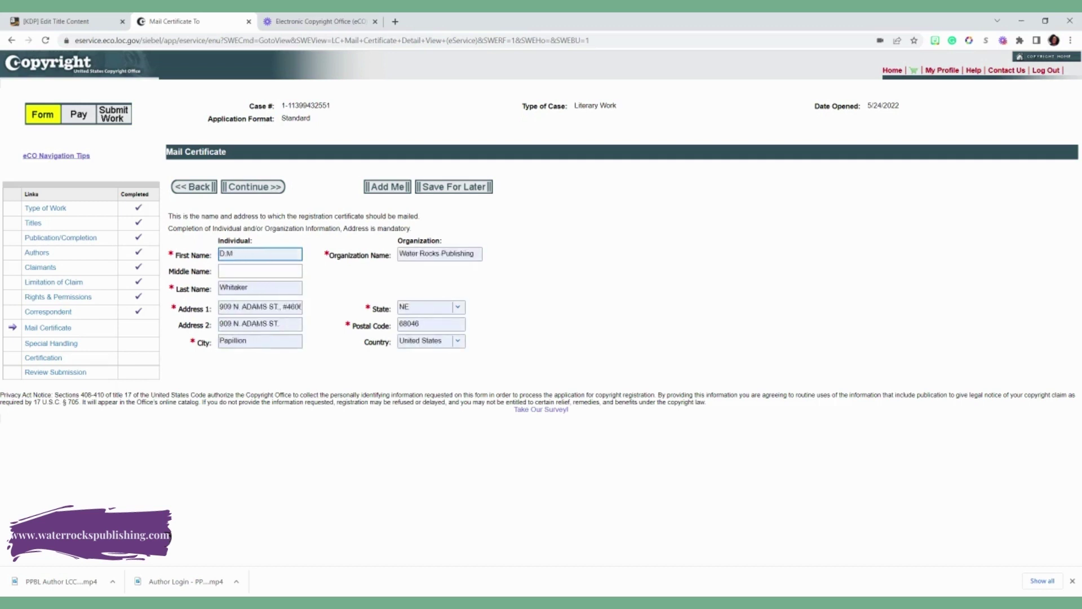
click(257, 190)
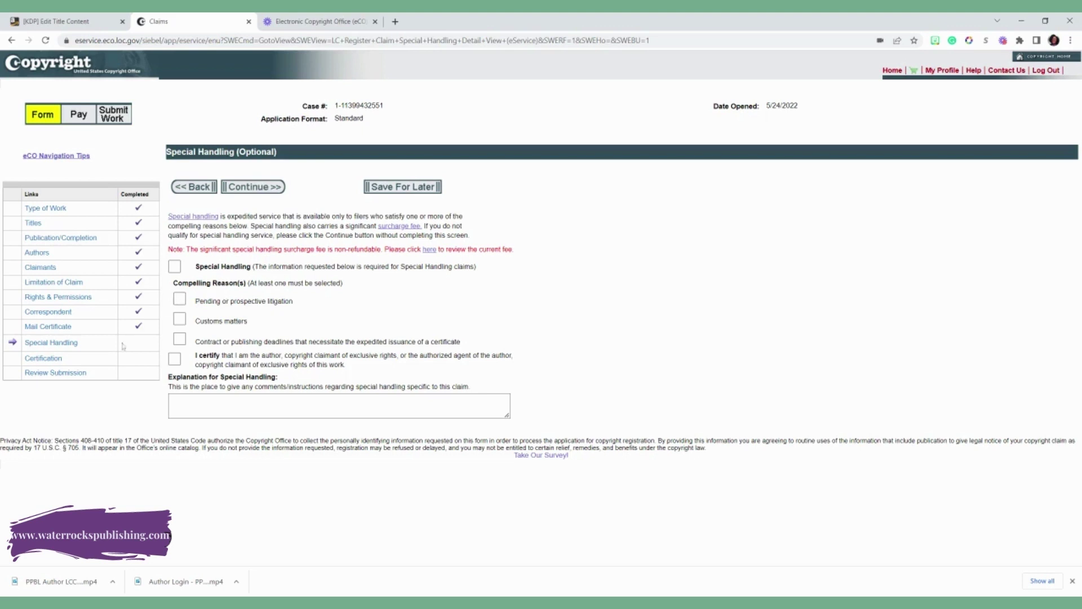
- Pass Special Handling, tick 'I certify', sign with the certifying individual's name, and continue to review
click(275, 189)
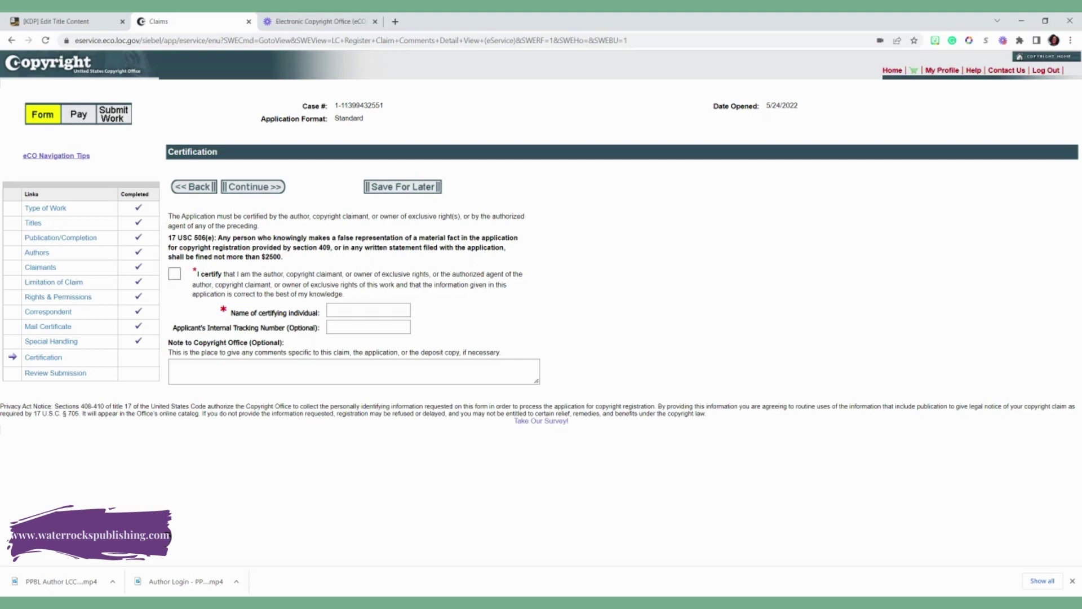
click(174, 274)
click(361, 310)
text(D.M. Whitaker)
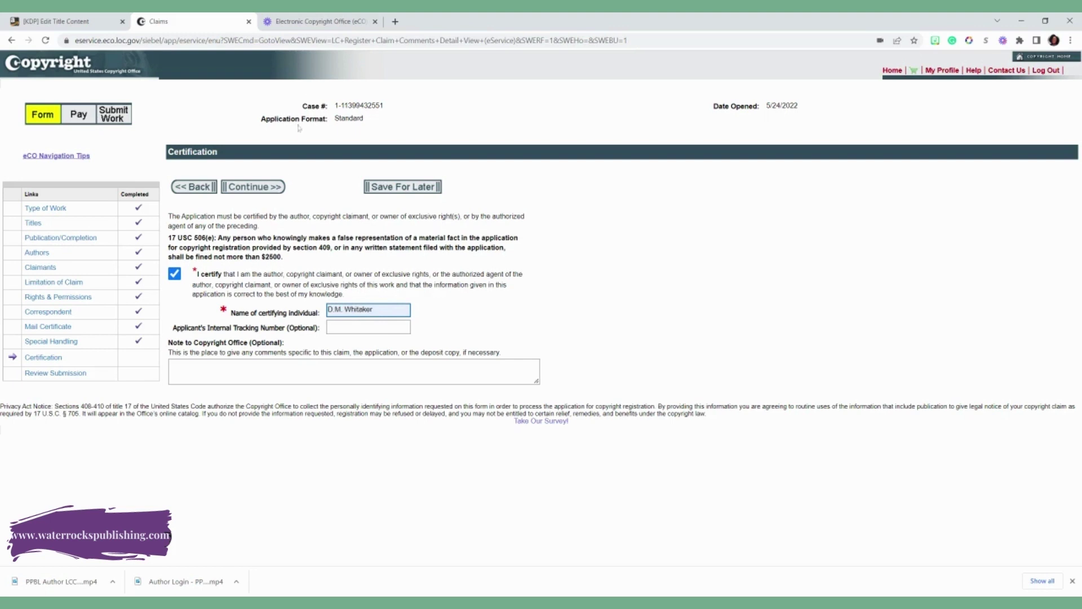
key(Tab)
key(Tab)
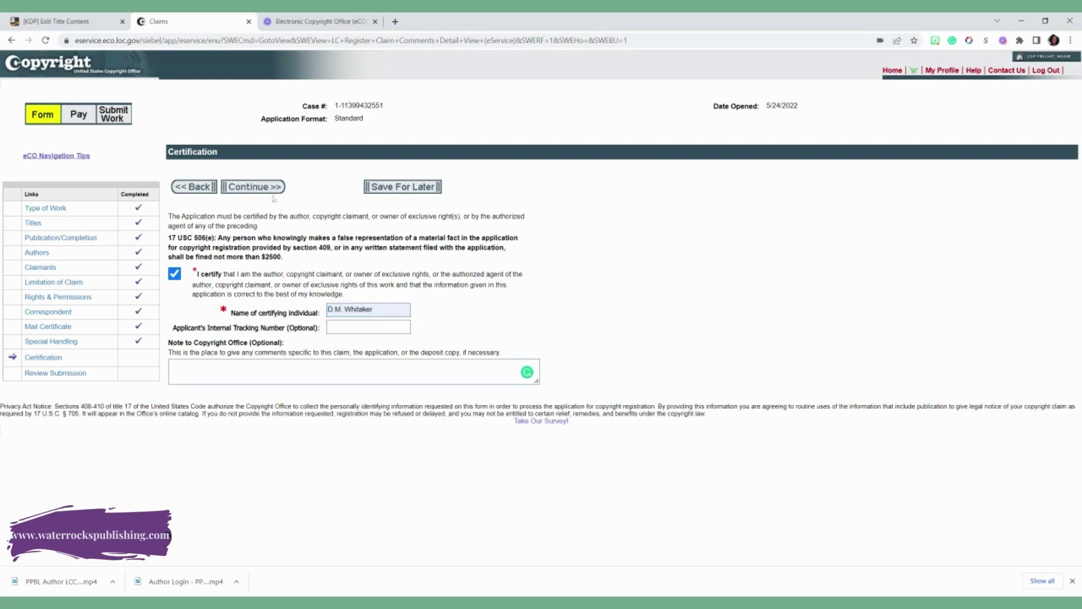
click(270, 188)
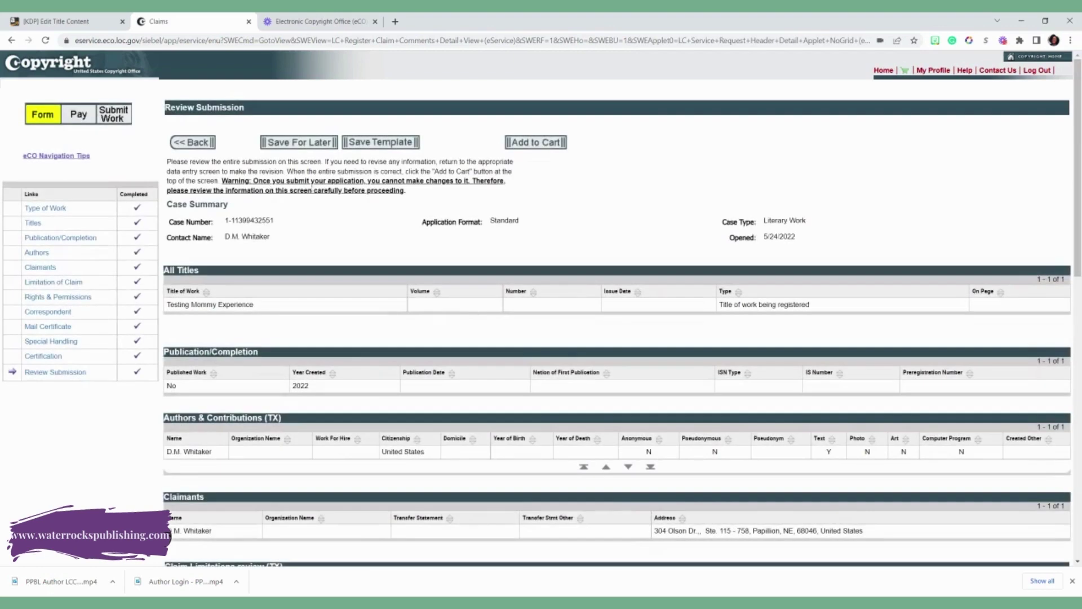
- Look over the Review Submission summary and add the application to the cart, now $130.00 total
scroll(459, 239, down, 8)
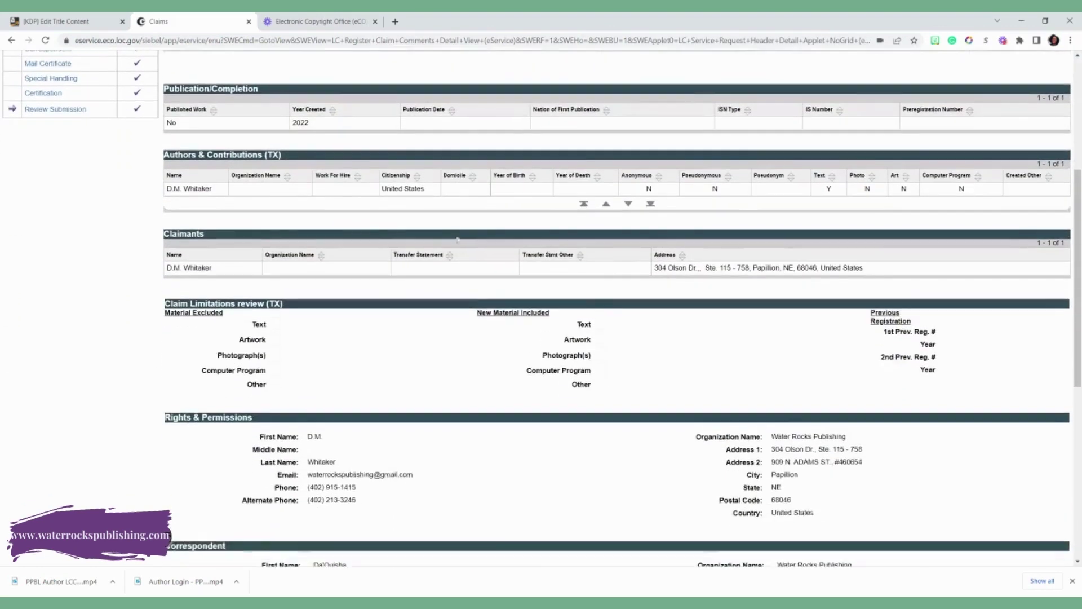
scroll(458, 239, down, 4)
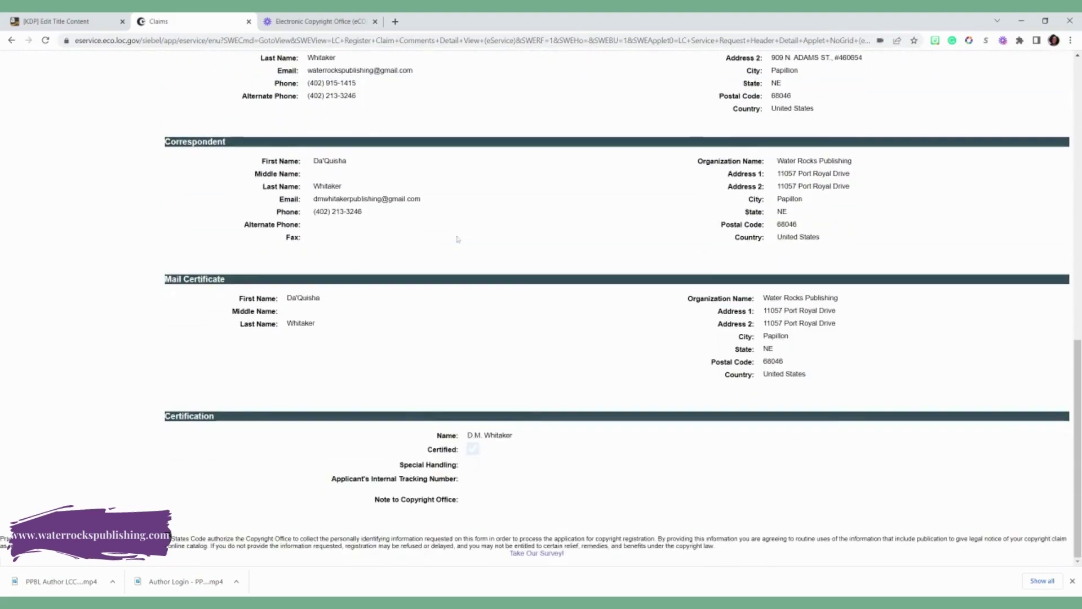
scroll(512, 299, up, 12)
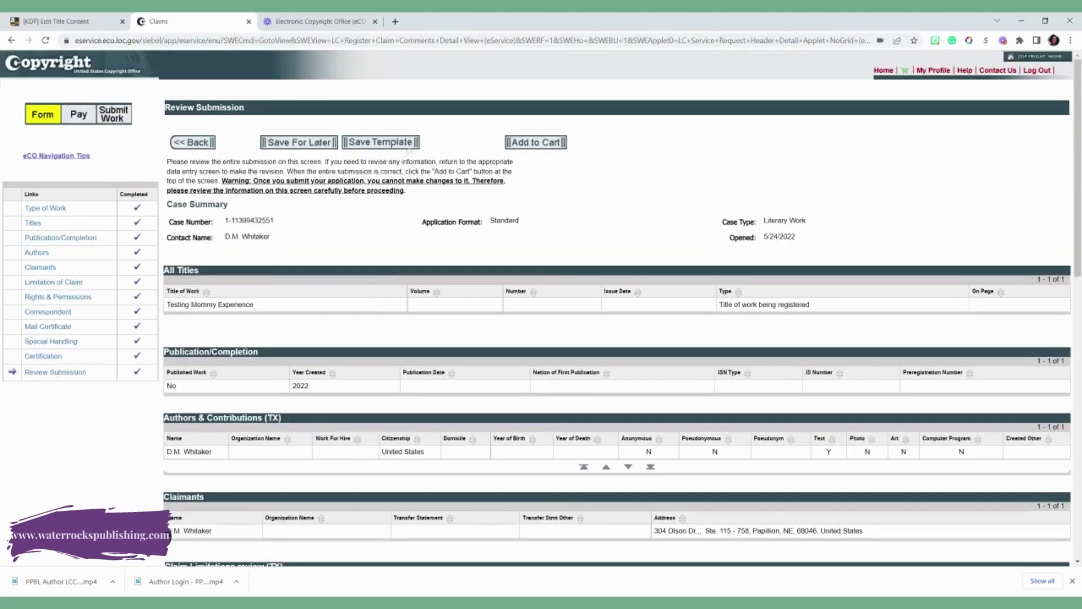
click(538, 143)
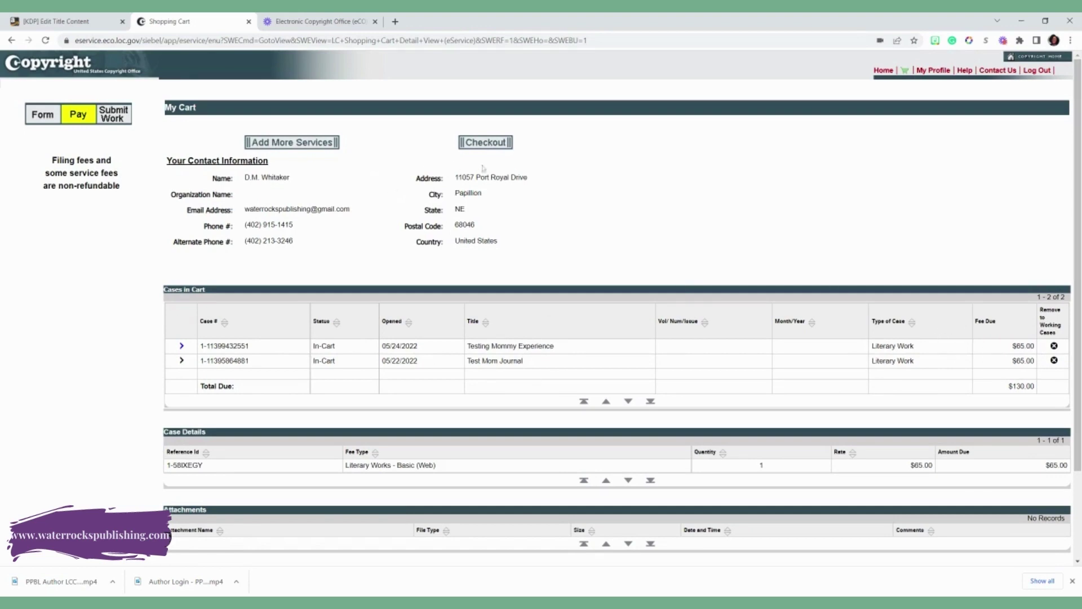
- Check out the two-case cart and choose payment by deposit account
click(491, 144)
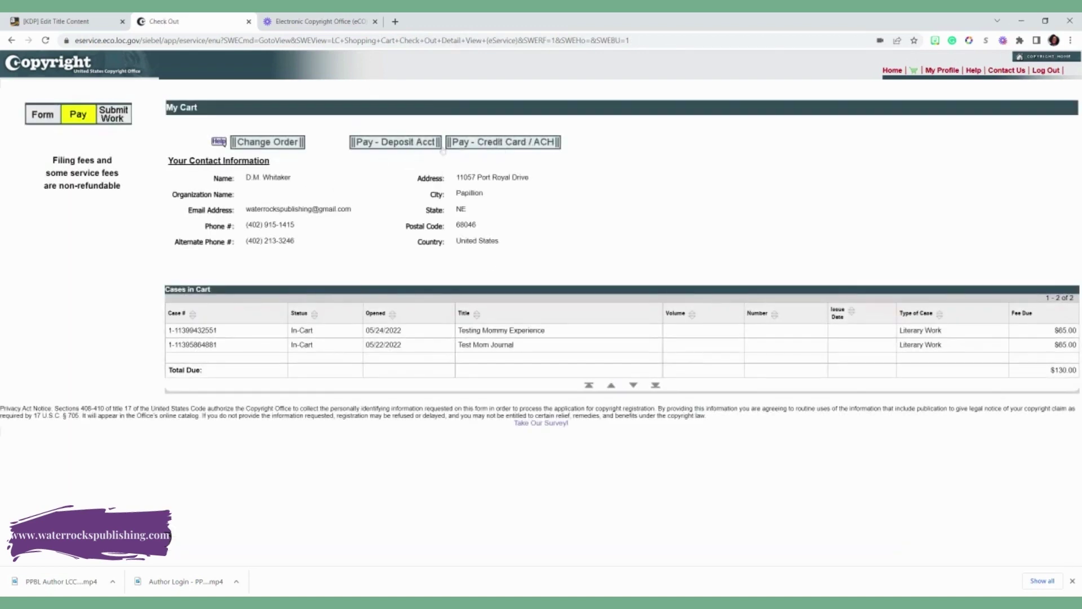
click(426, 143)
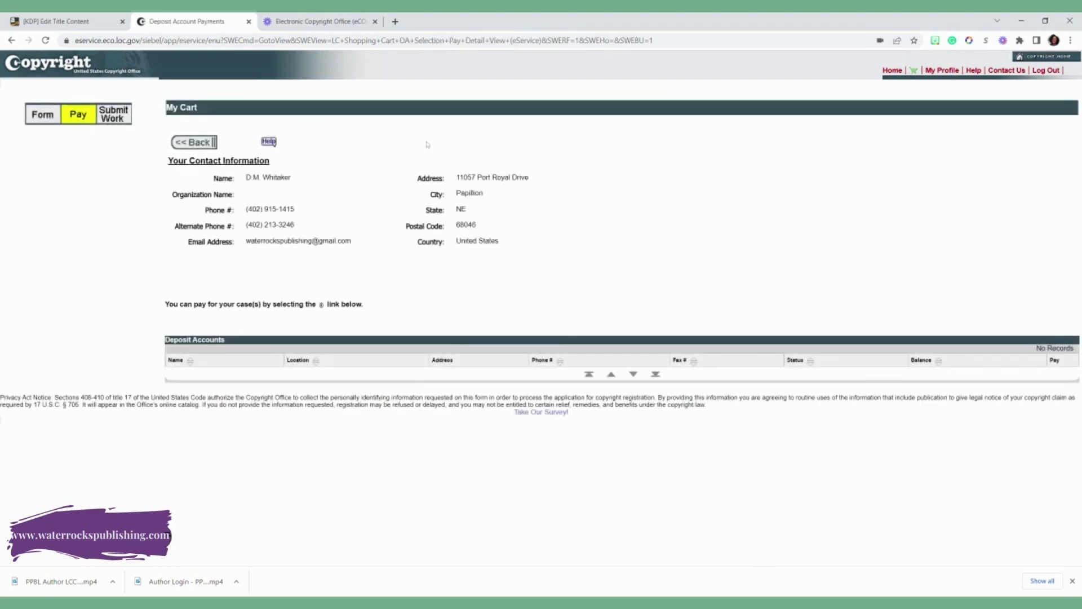